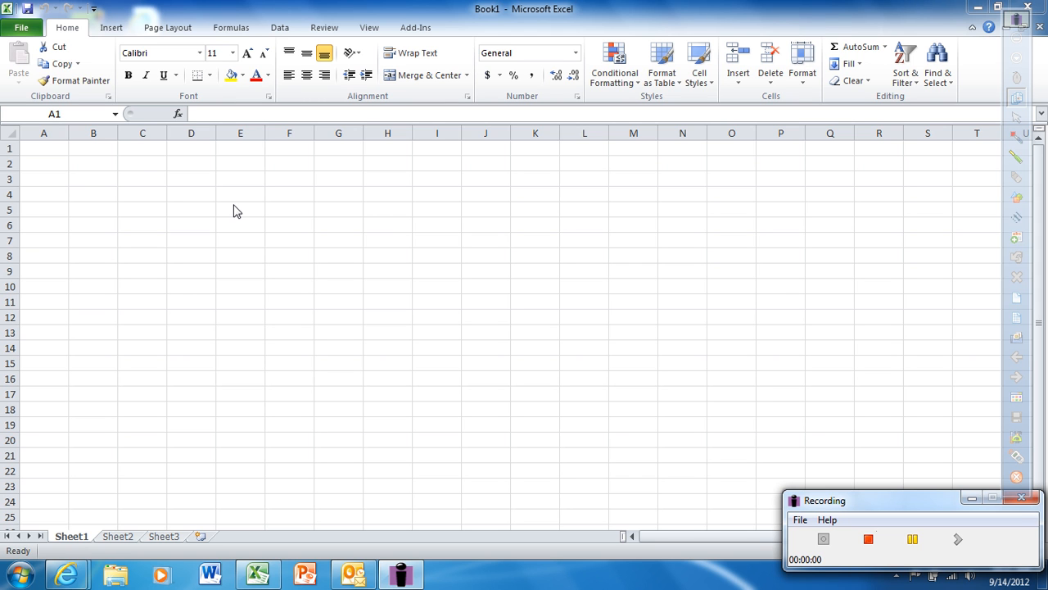
Step: Enter the column headers Time, Distance and Velocity in cells A1 to C1
click(46, 147)
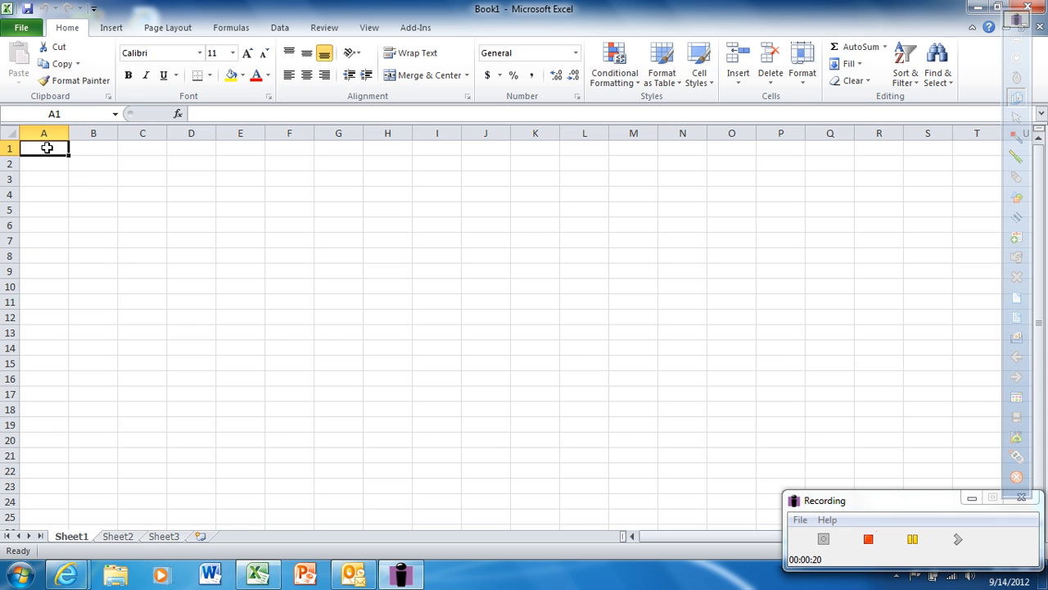
text(T)
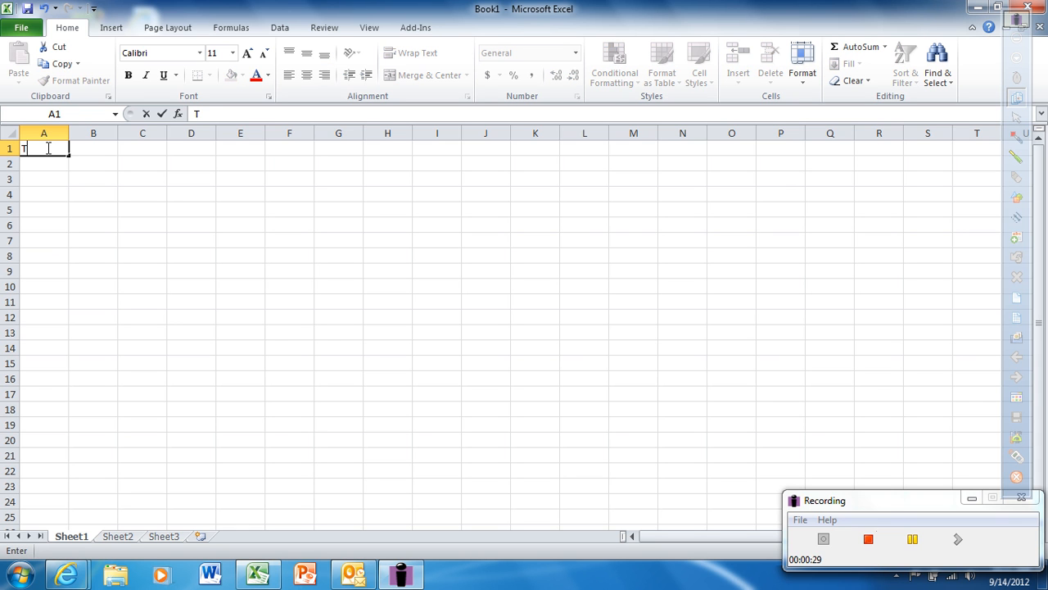
text(ime)
key(Tab)
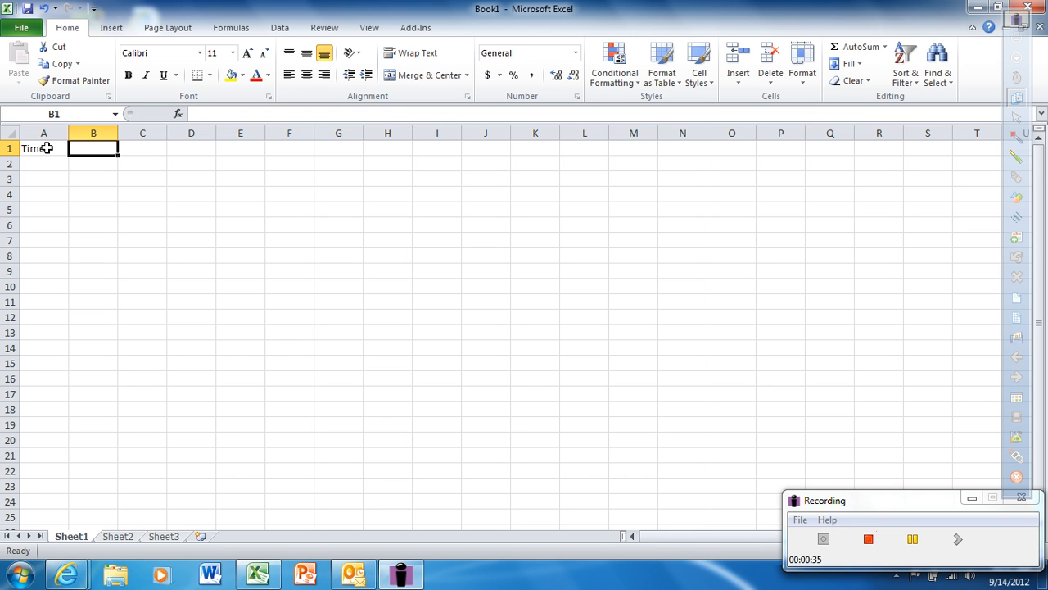
text(Distan)
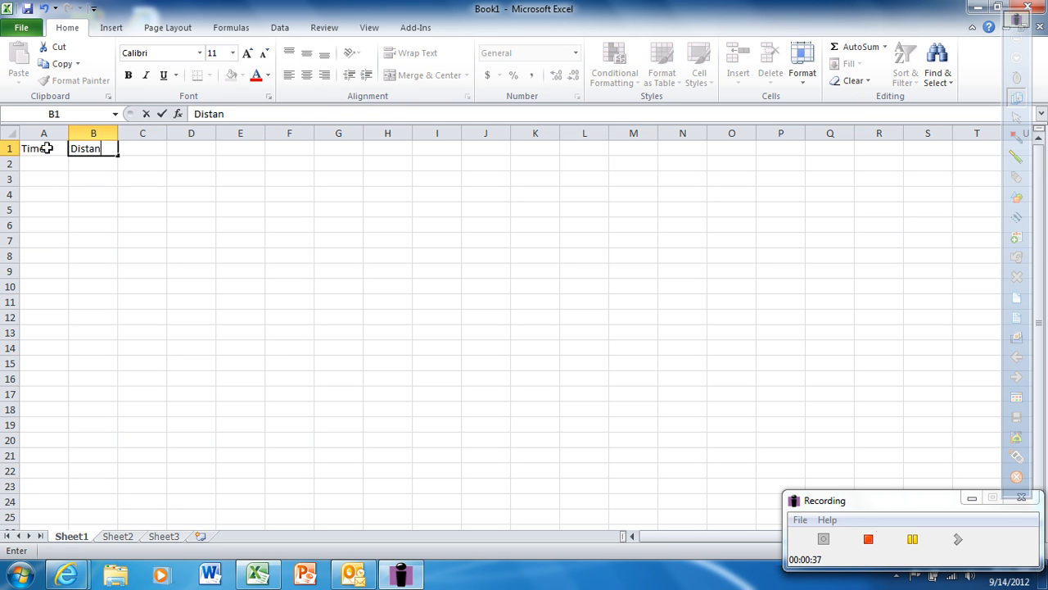
text(ce)
key(Tab)
text(Veol)
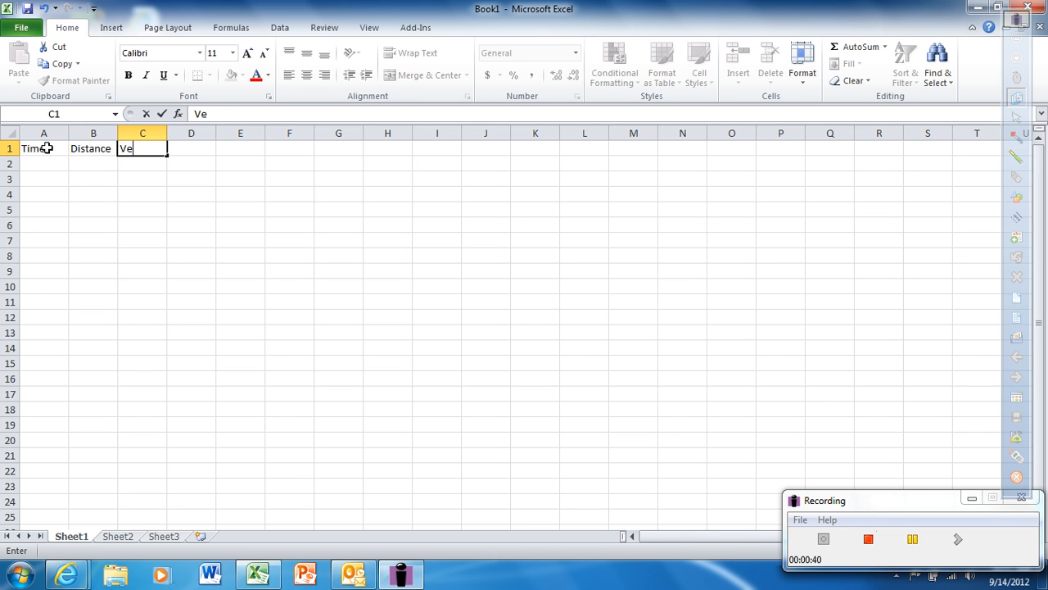
key(BackSpace)
key(BackSpace)
text(locity)
Step: Fill the Time column from A2 to A8 with 0, 0.57, 0.81, 1.06, 1.35, 1.59 and 1.82
click(49, 165)
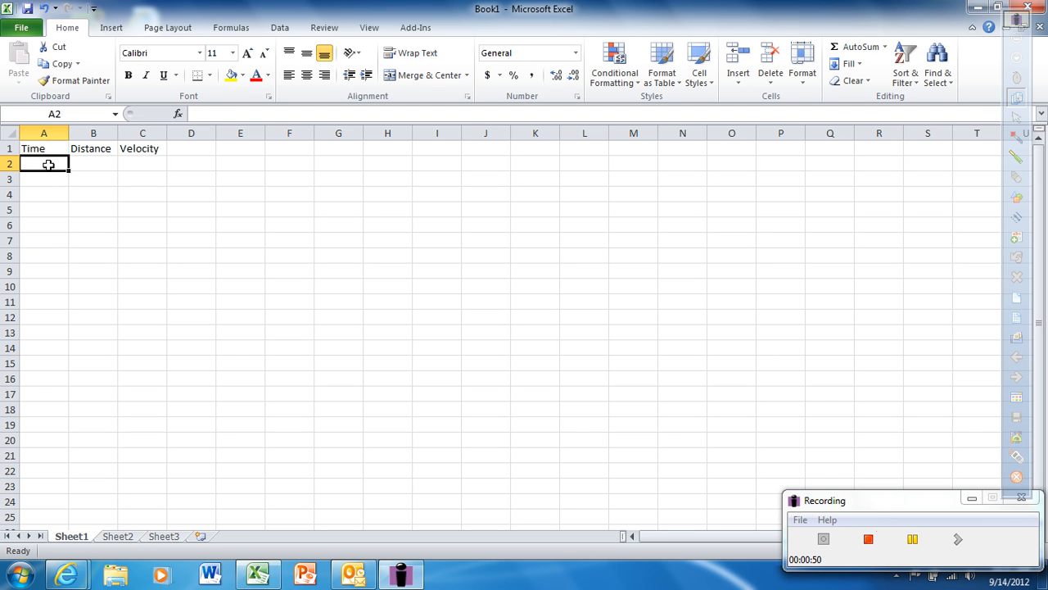
text(0)
key(Return)
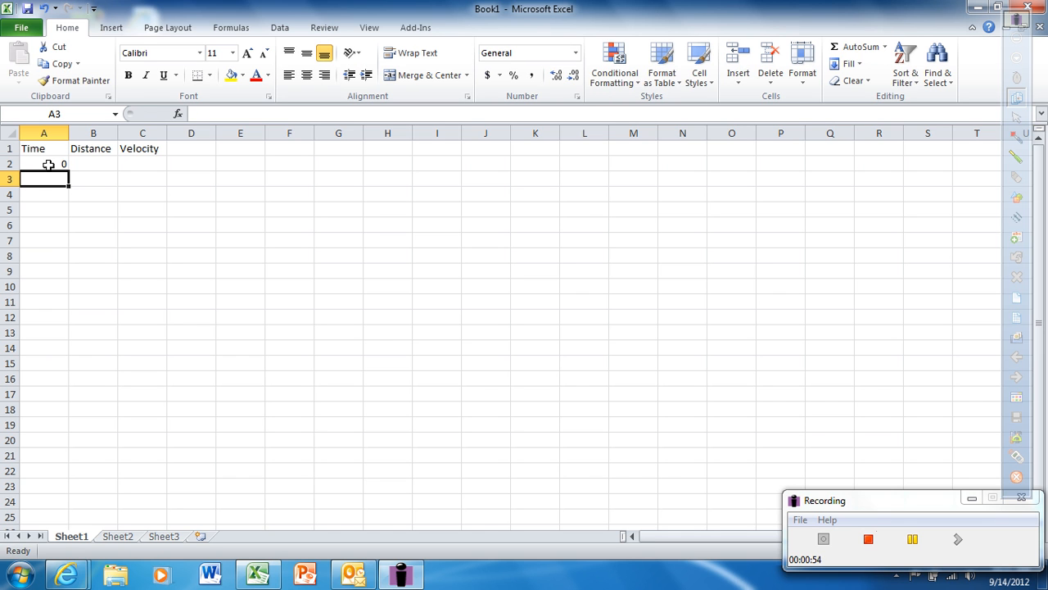
text(0.57)
key(Return)
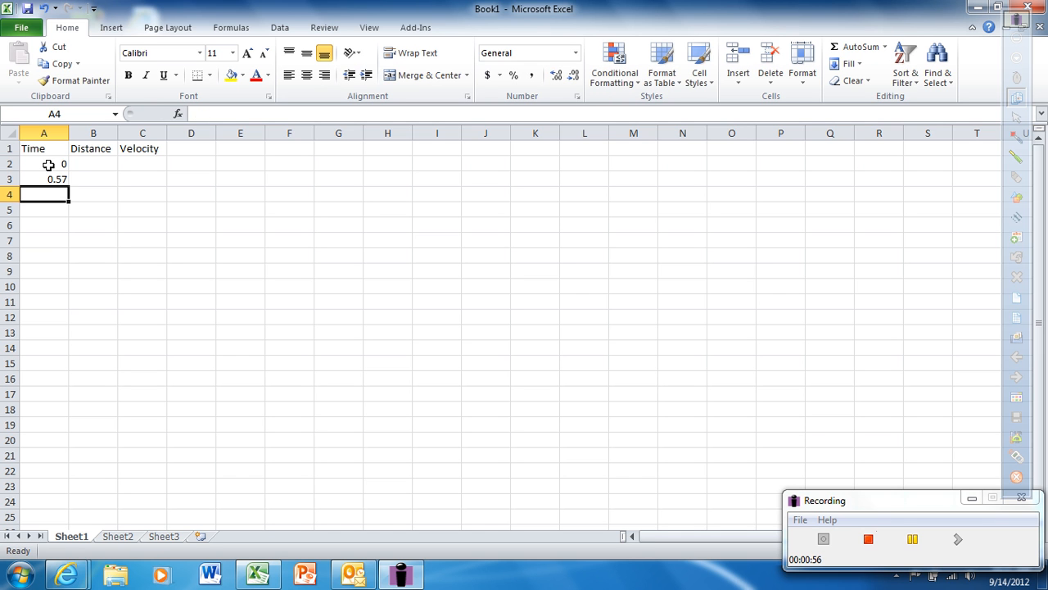
text(0.81)
key(Return)
text(1.06)
key(Return)
text(1.35)
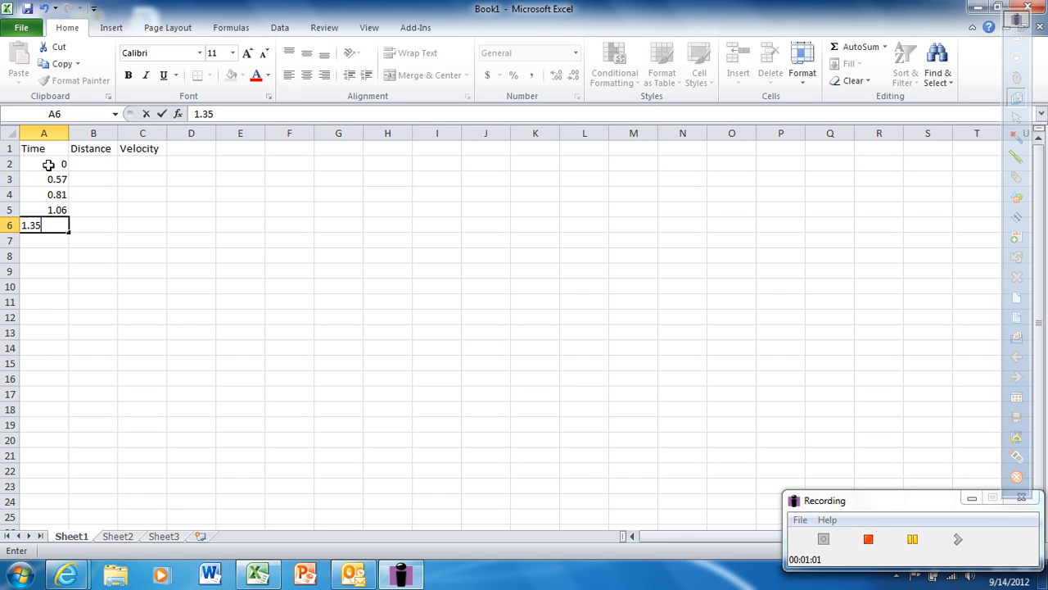
key(Return)
text(1.59)
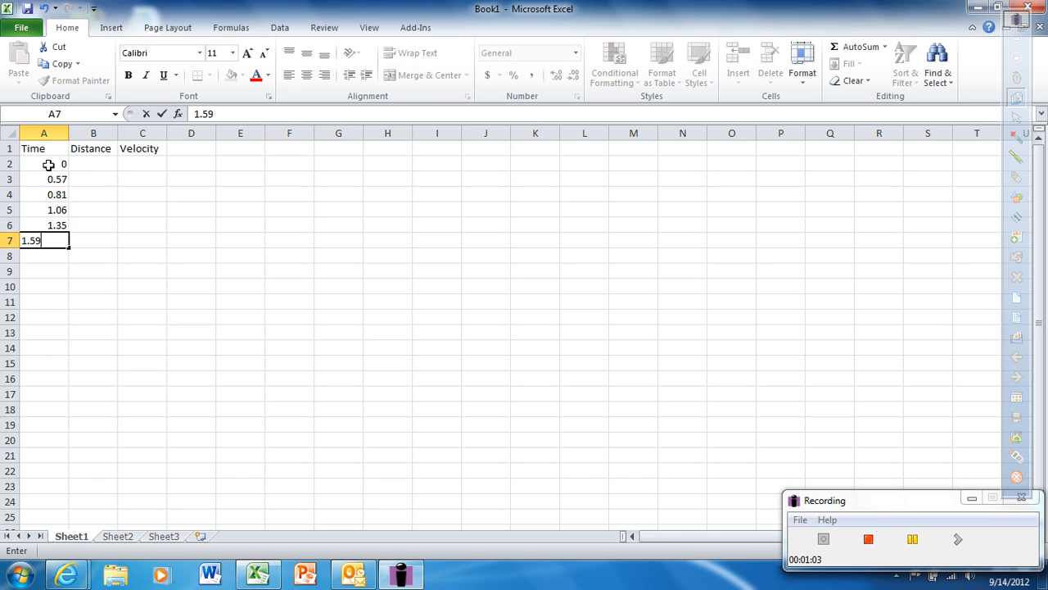
key(Return)
text(1.82)
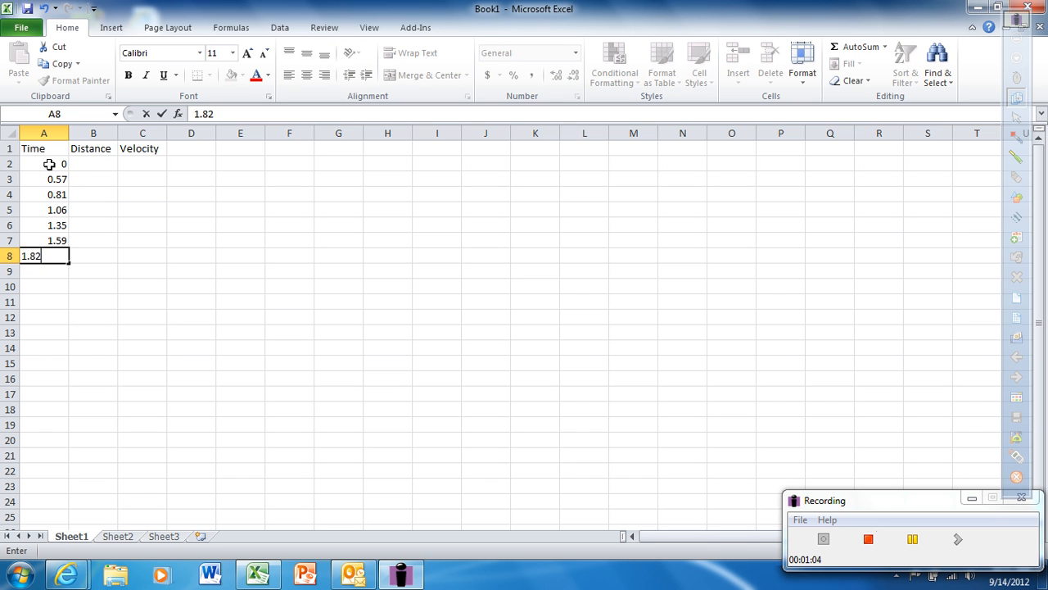
Step: Fill the Distance column from B2 to B8 with 0, 0.5, 1, 1.5, 2, 2.5 and 3
click(84, 160)
text(0)
key(Return)
text(0.5)
key(Return)
text(1)
key(Return)
text(.5)
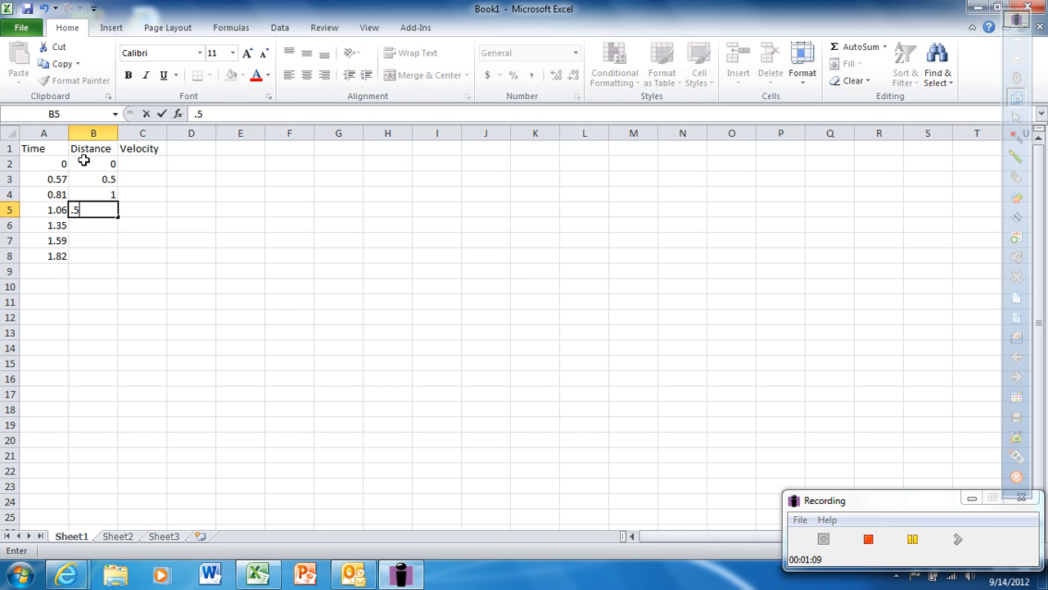
key(BackSpace)
key(BackSpace)
text(10)
key(BackSpace)
text(.5)
key(Return)
text(2)
key(Return)
text(2.5)
key(Return)
text(3)
Step: Fill the Velocity column from C2 to C8 with 0, .88, 2.1, 2.0, 1.7, 2.1 and .94
click(144, 164)
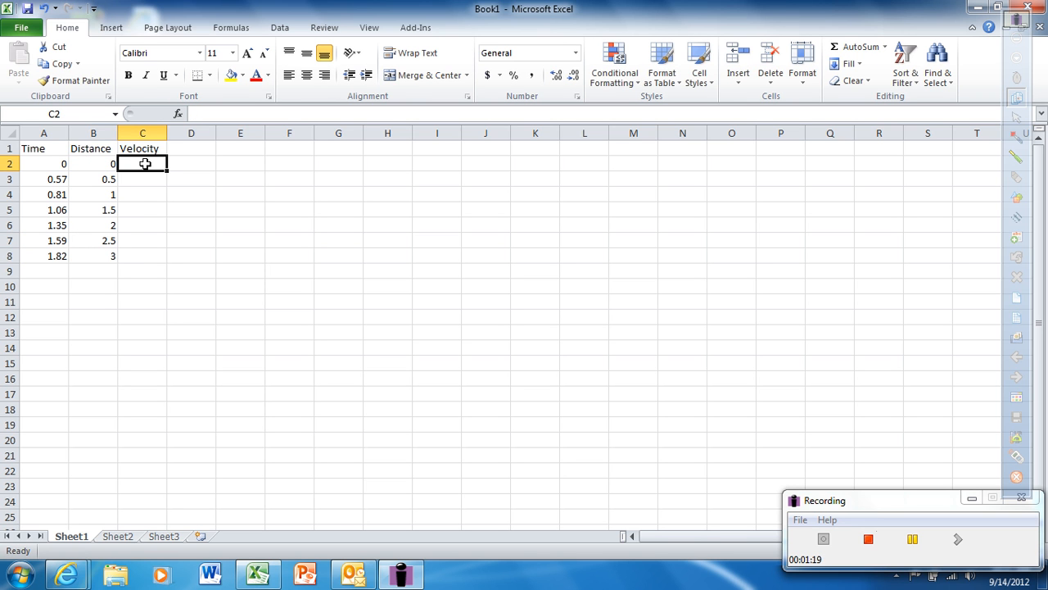
text(0)
key(Return)
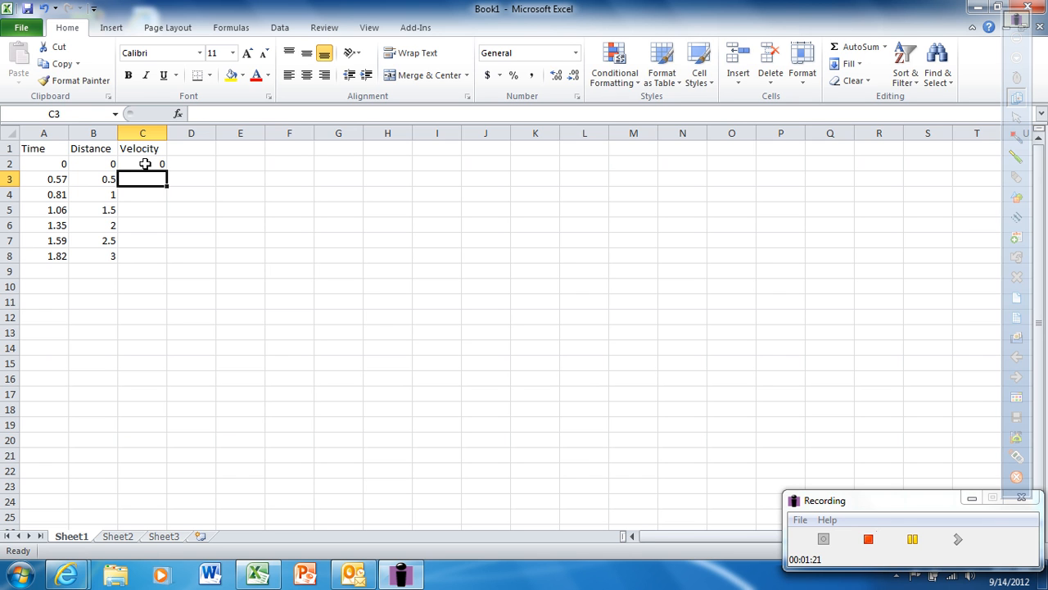
text(.8)
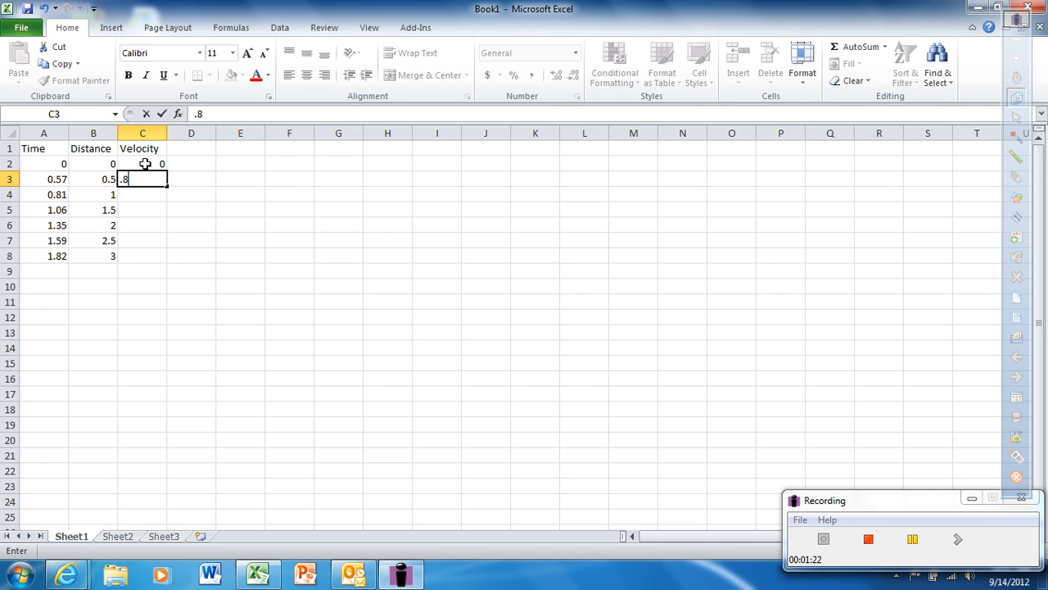
text(8)
key(Return)
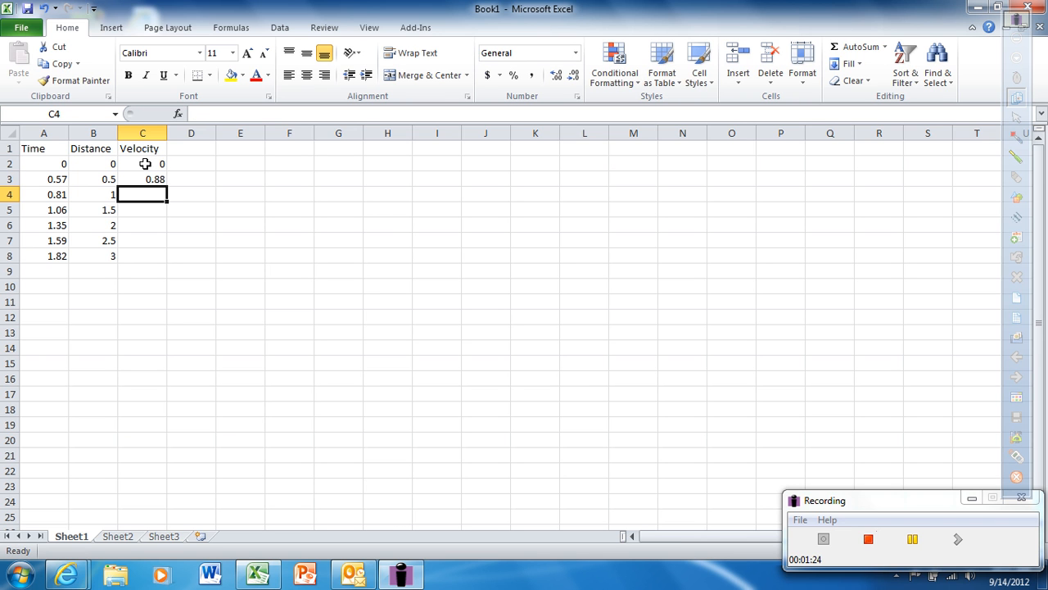
text(2.1)
key(Return)
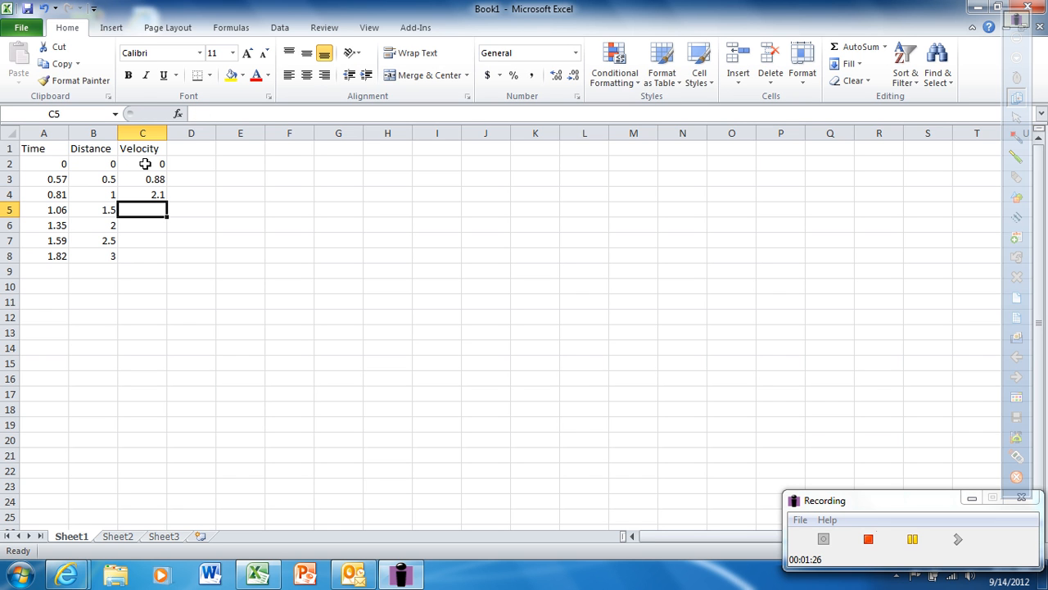
text(2.0)
key(Return)
text(1.7)
key(Return)
text(2.1)
key(Return)
text(.94)
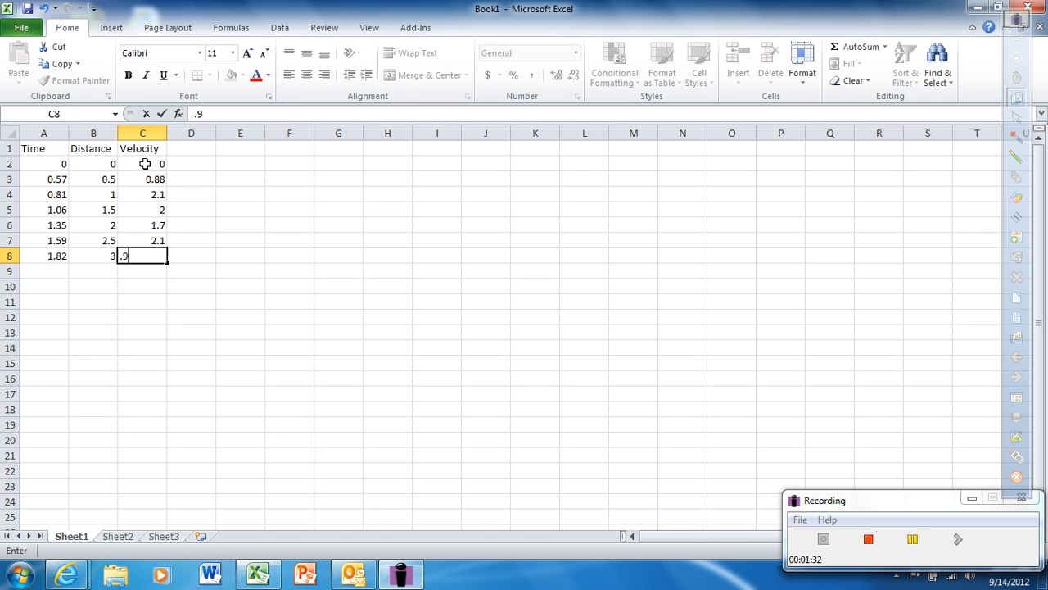
Step: Enter a second set of times in A11 to A17: 0, .49, 81, 1.03, 1.27, 1.40 and 1.55
click(34, 304)
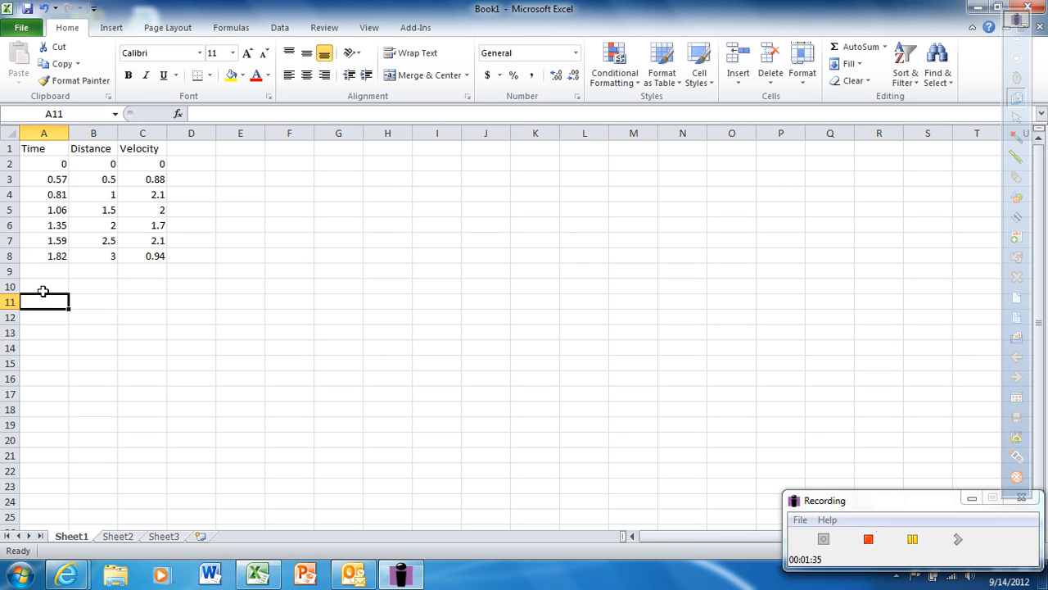
text(0)
key(Return)
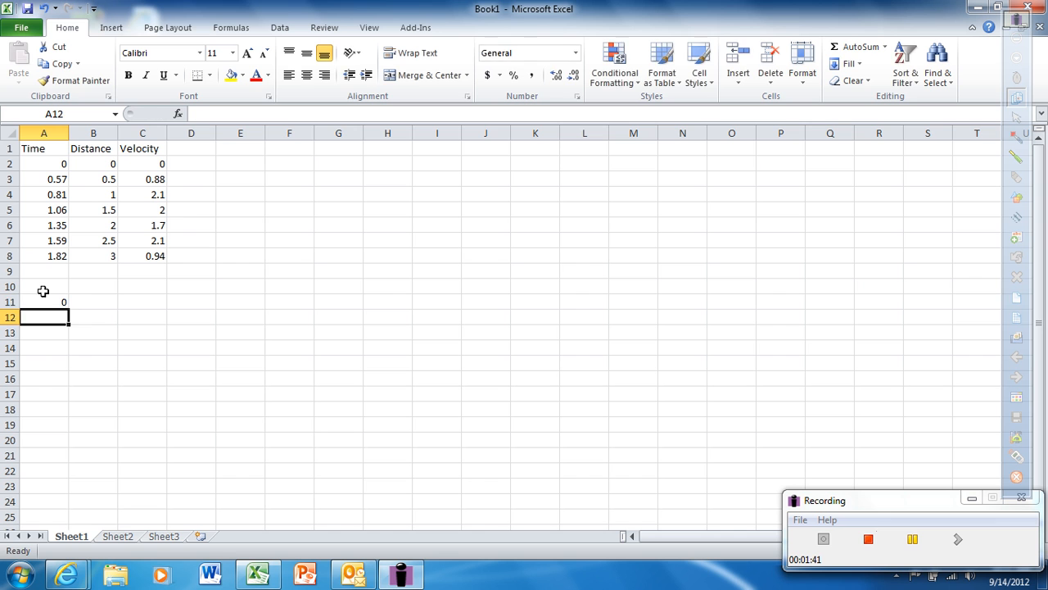
text(.49)
key(Return)
text(81)
key(Return)
text(1.03)
key(Return)
text(1.27)
key(Return)
text(1.40)
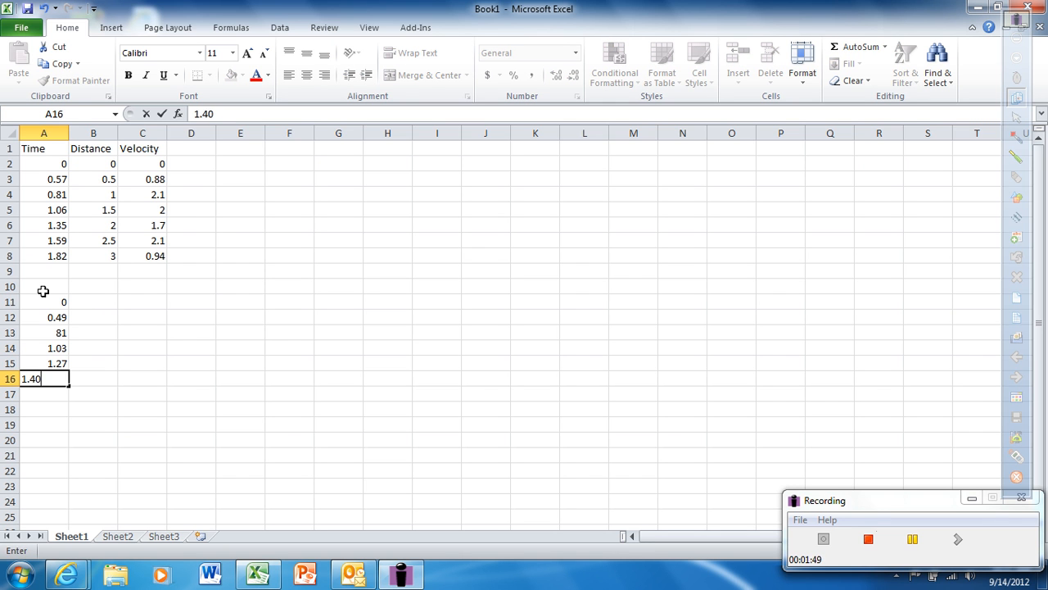
key(Return)
text(1.55)
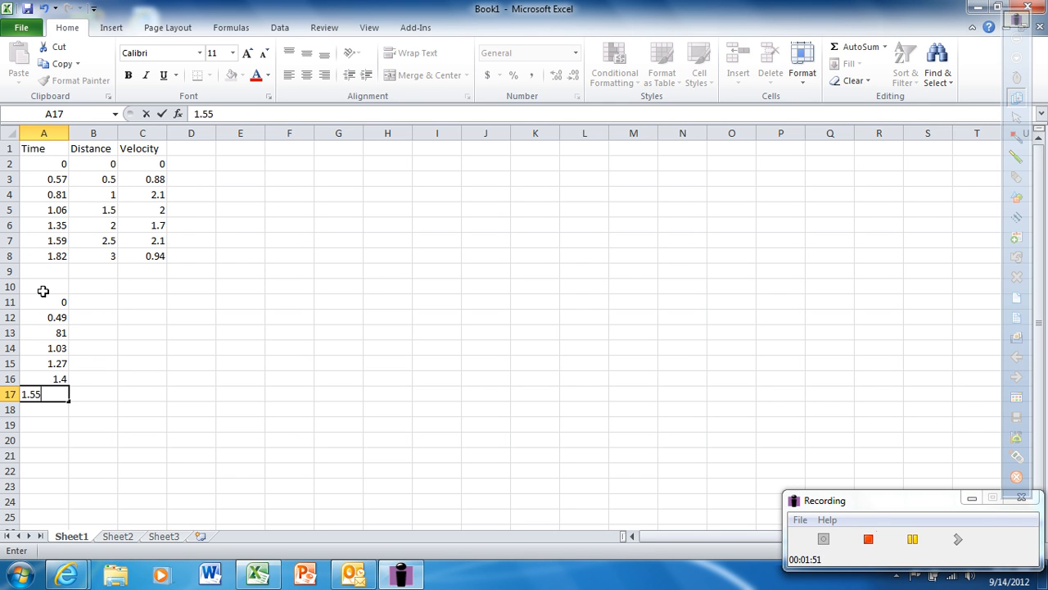
key(Return)
Step: Copy the distance values from B2:B8 into the second data set, starting at B11
click(91, 304)
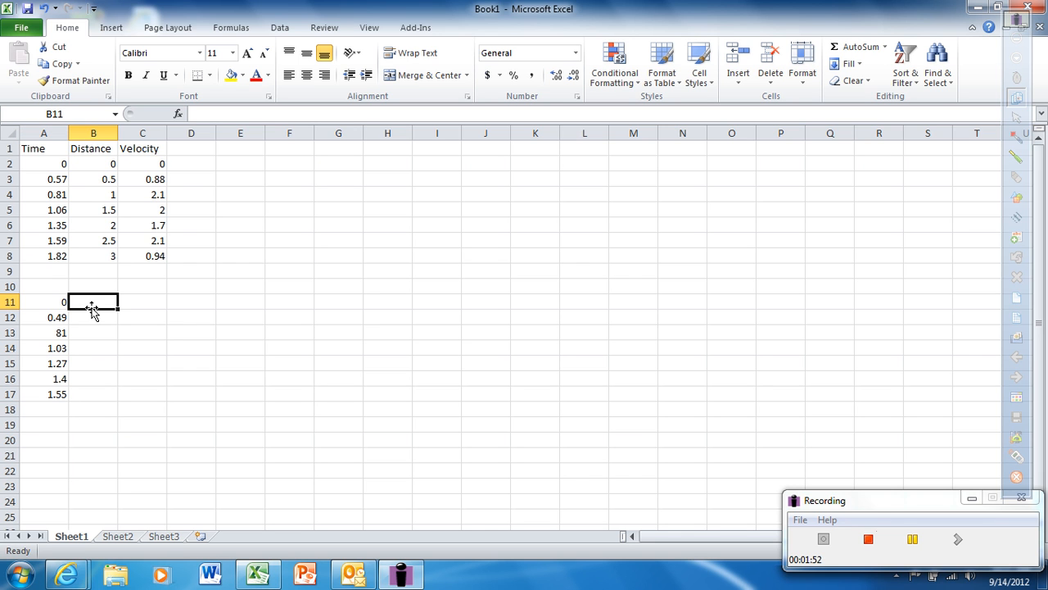
drag(96, 164, 101, 278)
key(ctrl+c)
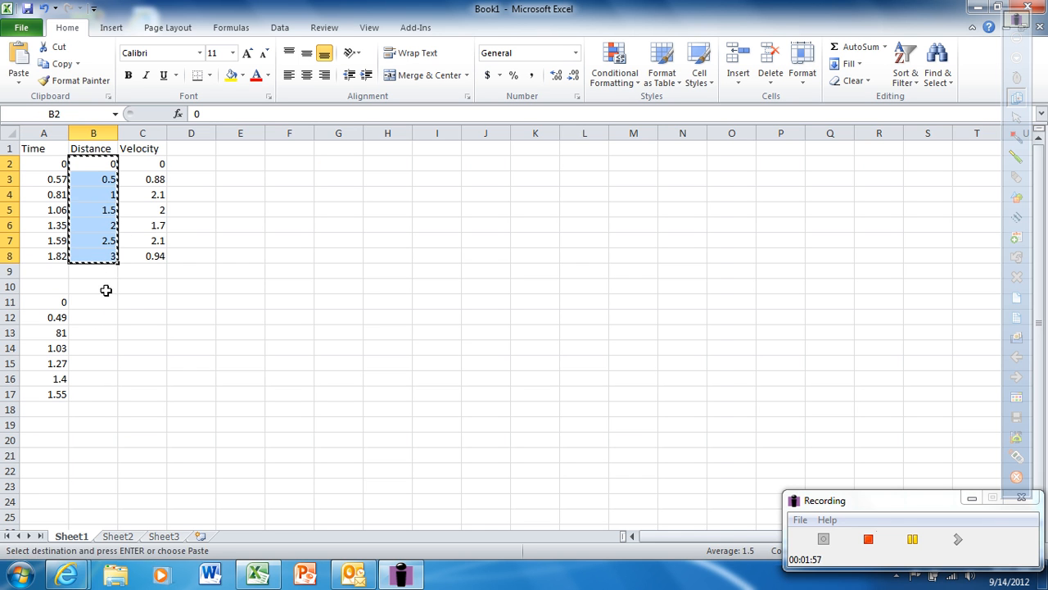
click(103, 302)
key(ctrl+v)
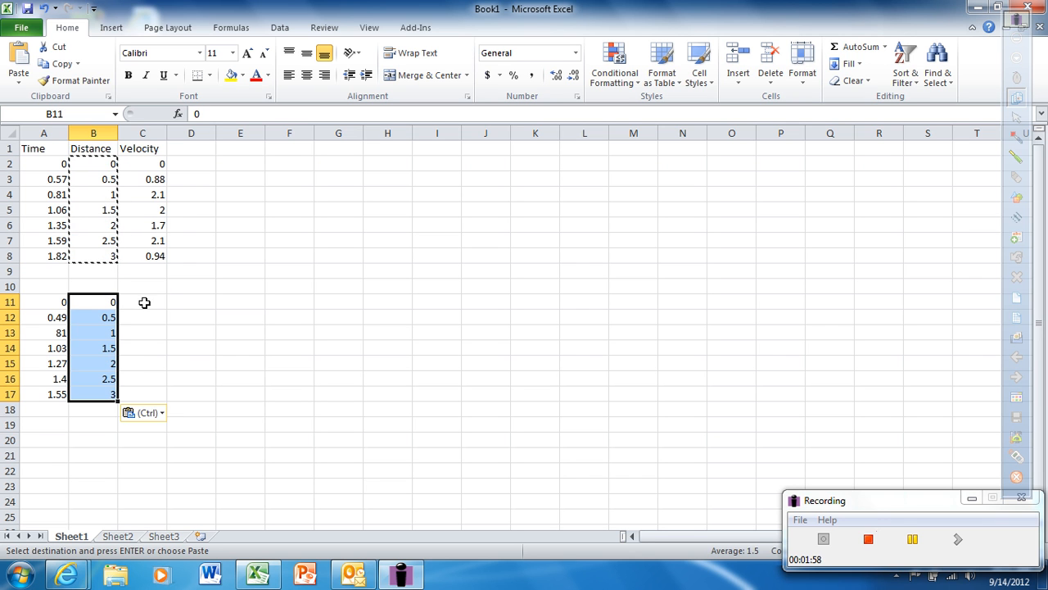
Step: Enter the second set's velocities in C11 to C17: 0, 1, 1.6, 2.3, 2.1, 3.9 and 3.3
click(144, 302)
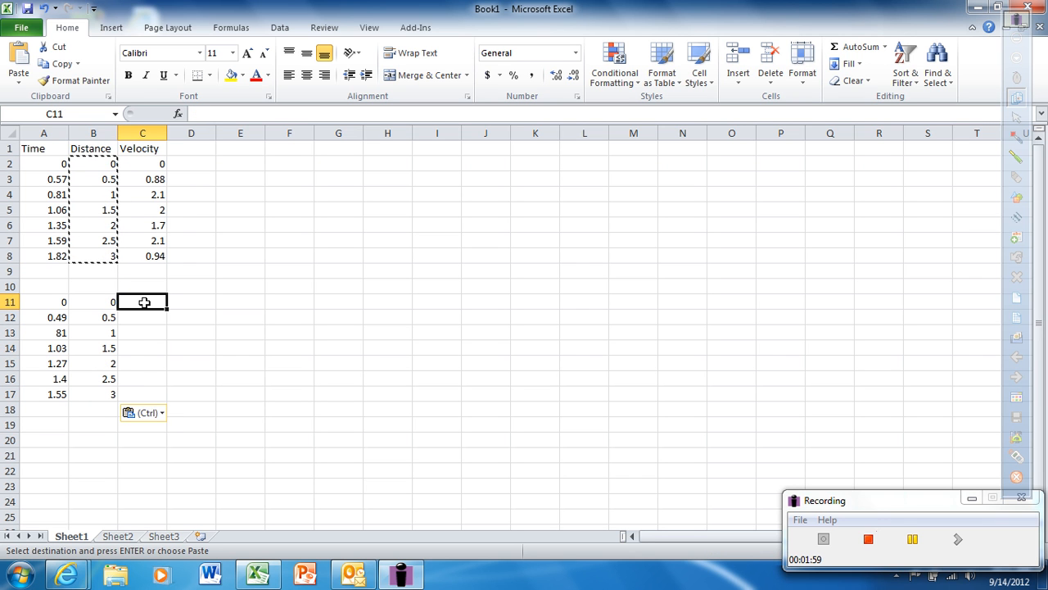
text(0)
key(Return)
text(1)
key(Return)
text(1.6)
key(Return)
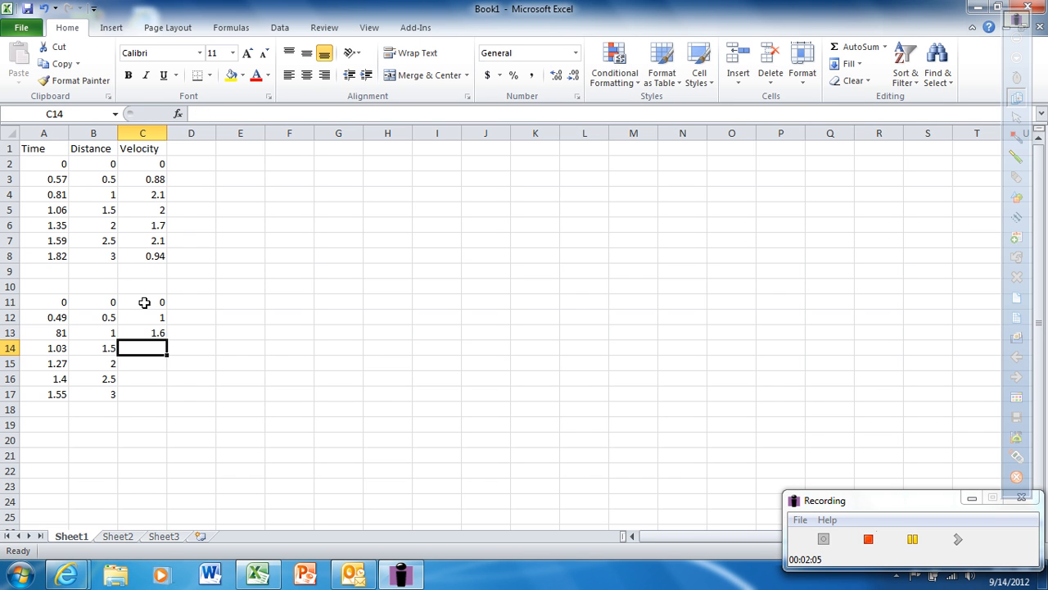
text(2.3)
key(Return)
text(2.1)
key(Return)
text(3.9)
key(Return)
text(3.3)
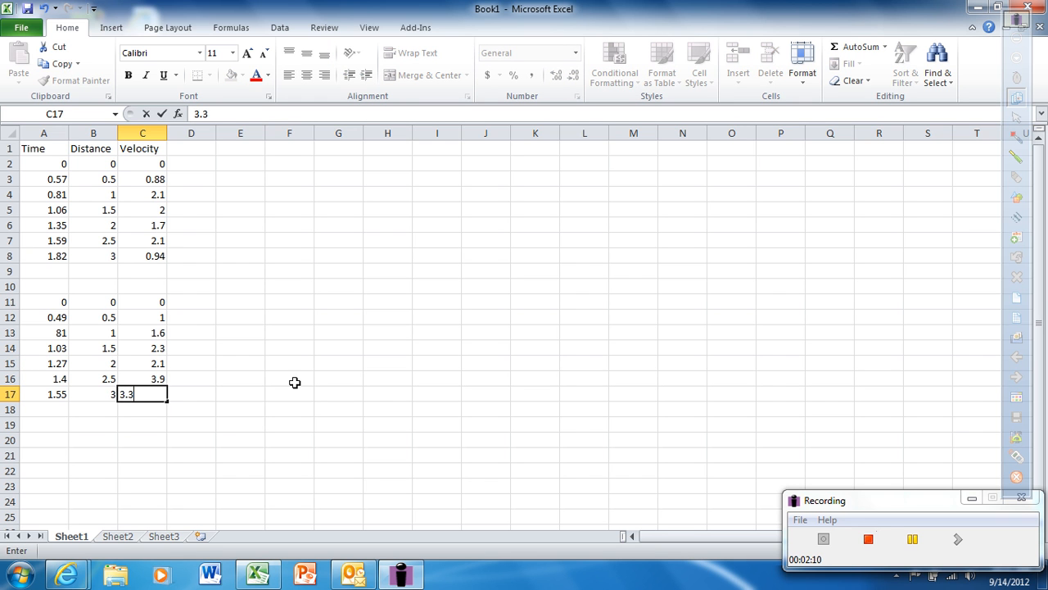
click(956, 540)
Step: Insert a markers-only scatter chart from the first set's time and distance values in A2:B8
drag(37, 165, 94, 256)
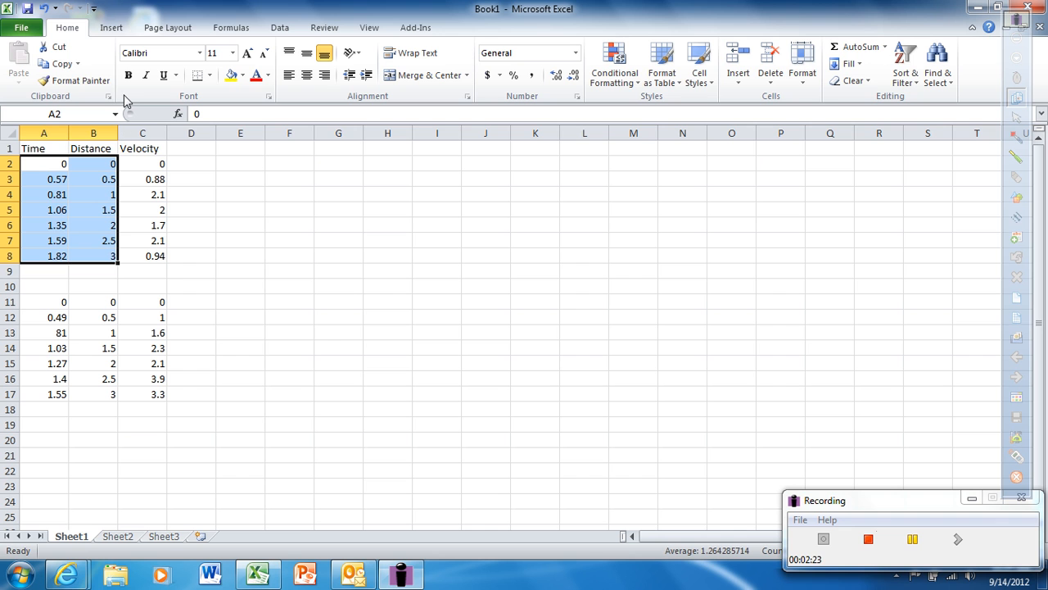
click(111, 29)
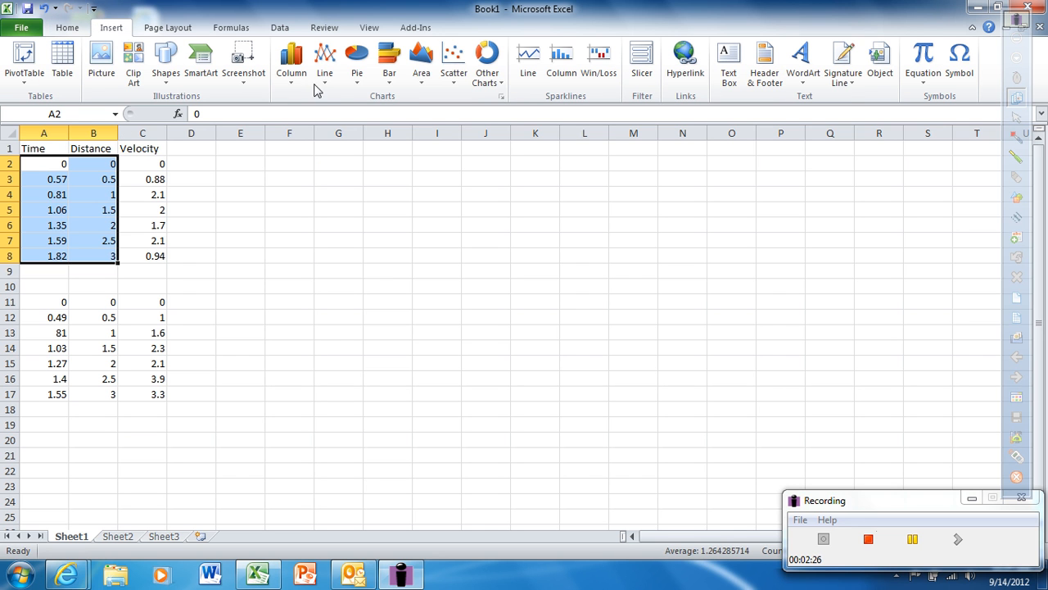
click(455, 85)
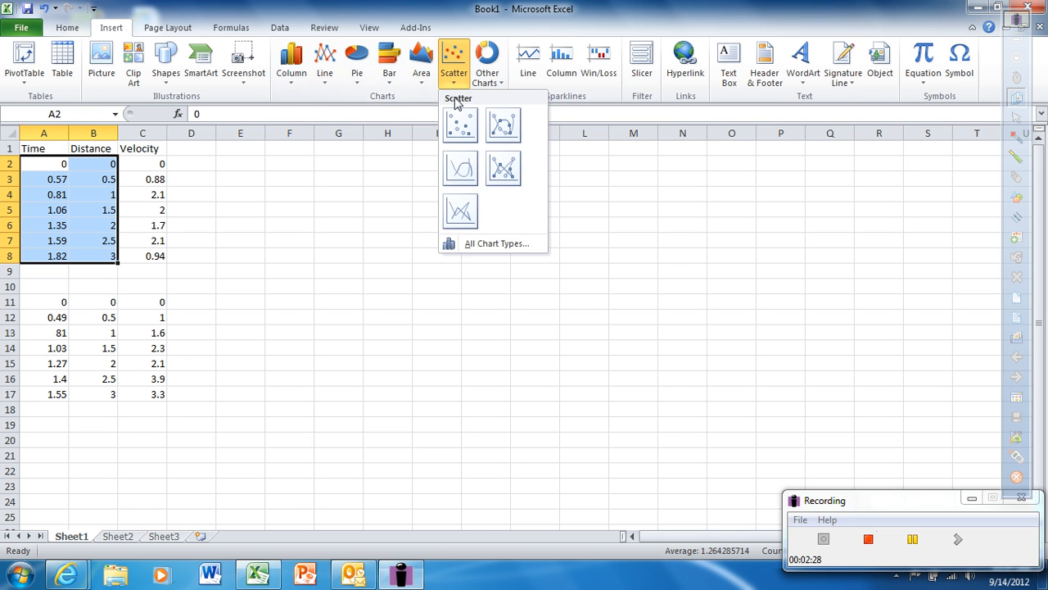
click(460, 131)
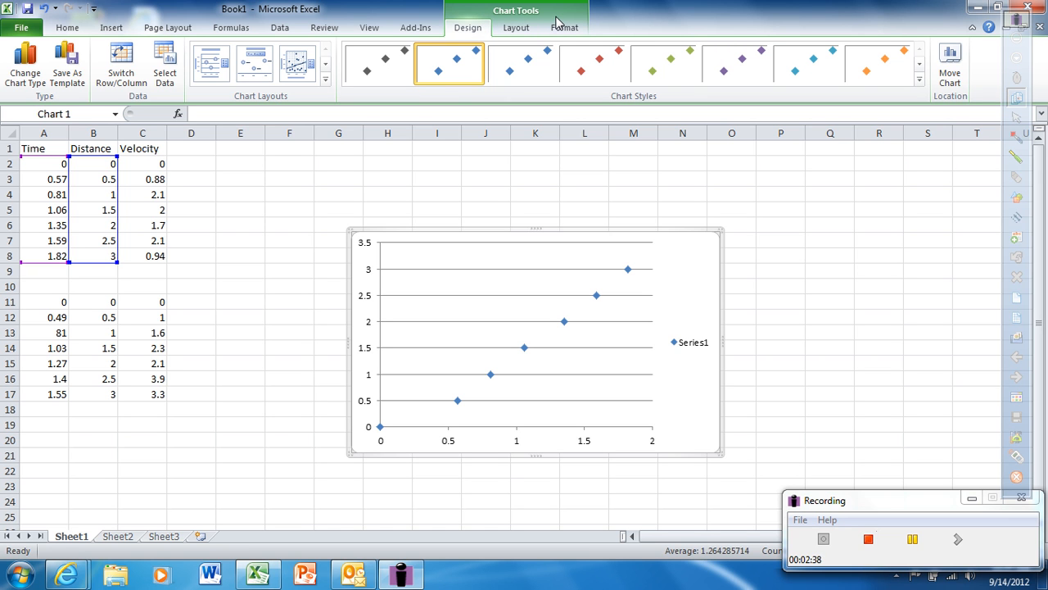
Step: Add a centered overlay title to the chart reading "Toy Car Motion"
click(514, 28)
click(247, 87)
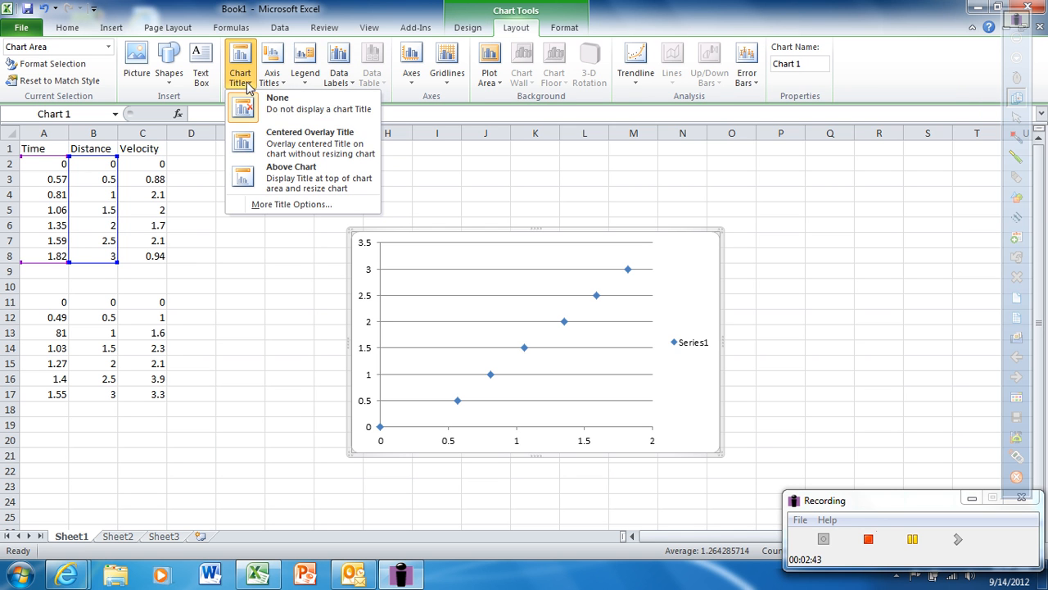
click(278, 133)
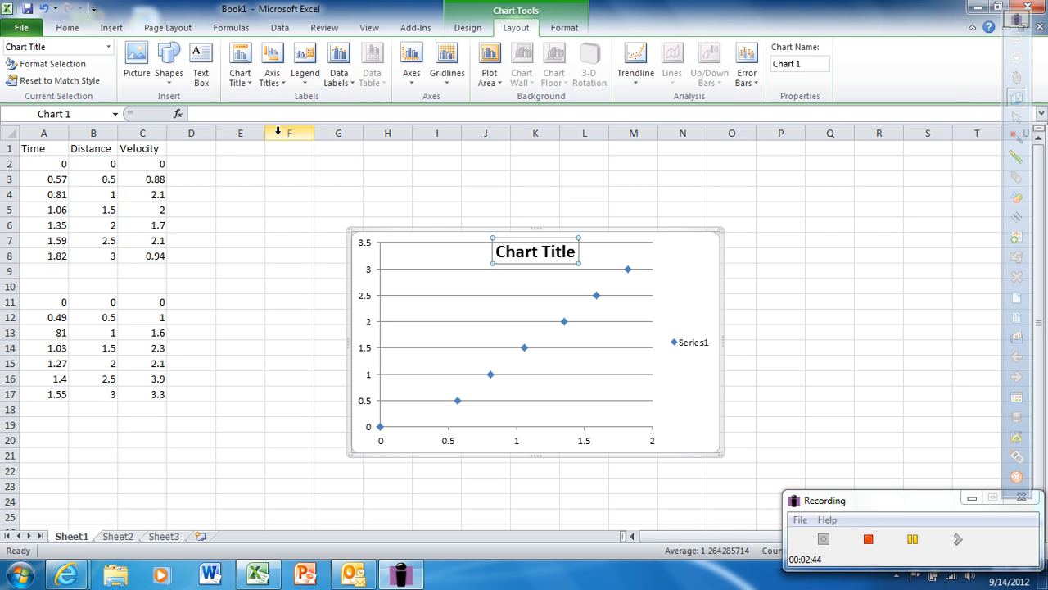
text(T)
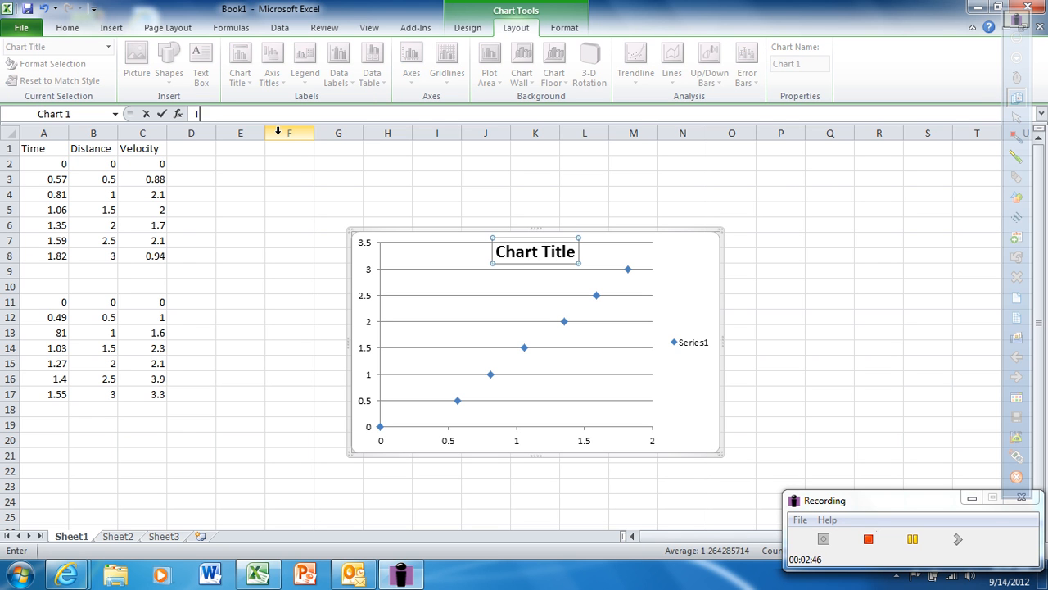
text(oy Car Motion)
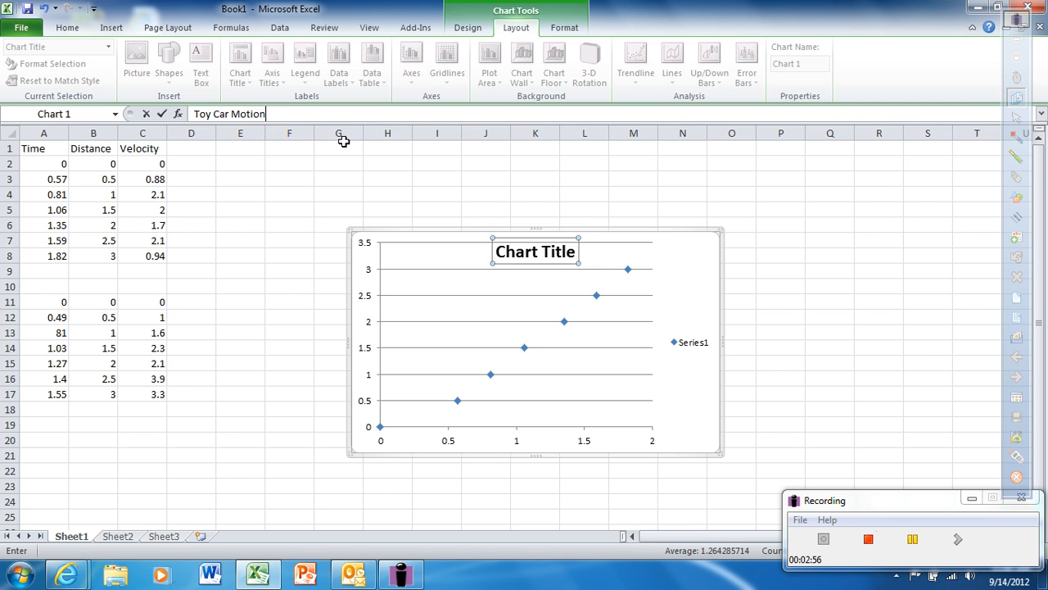
key(Return)
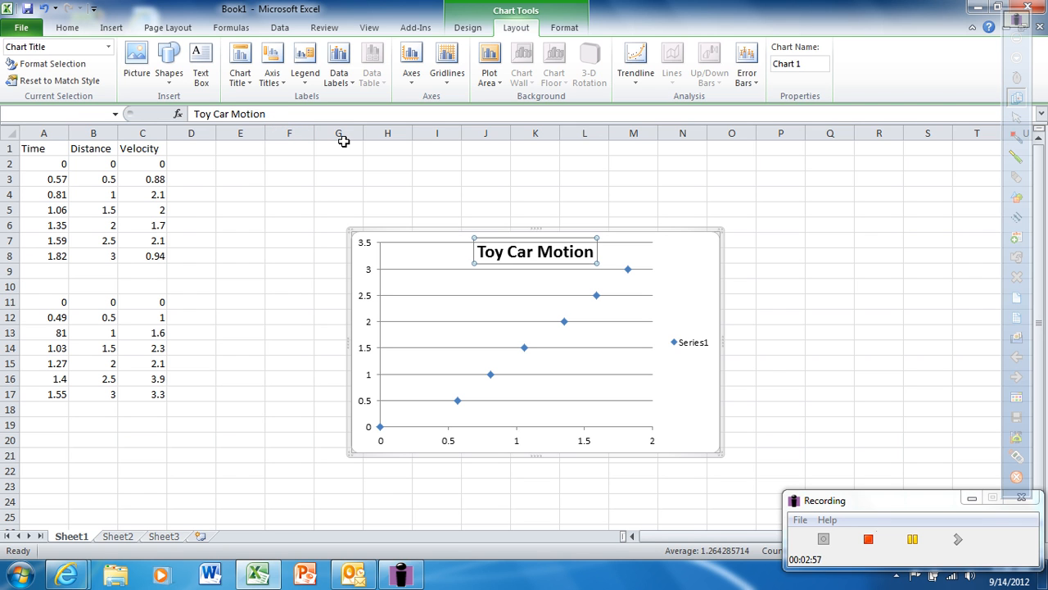
Step: Add a title below the chart's primary horizontal axis reading "Time (sec)"
click(286, 86)
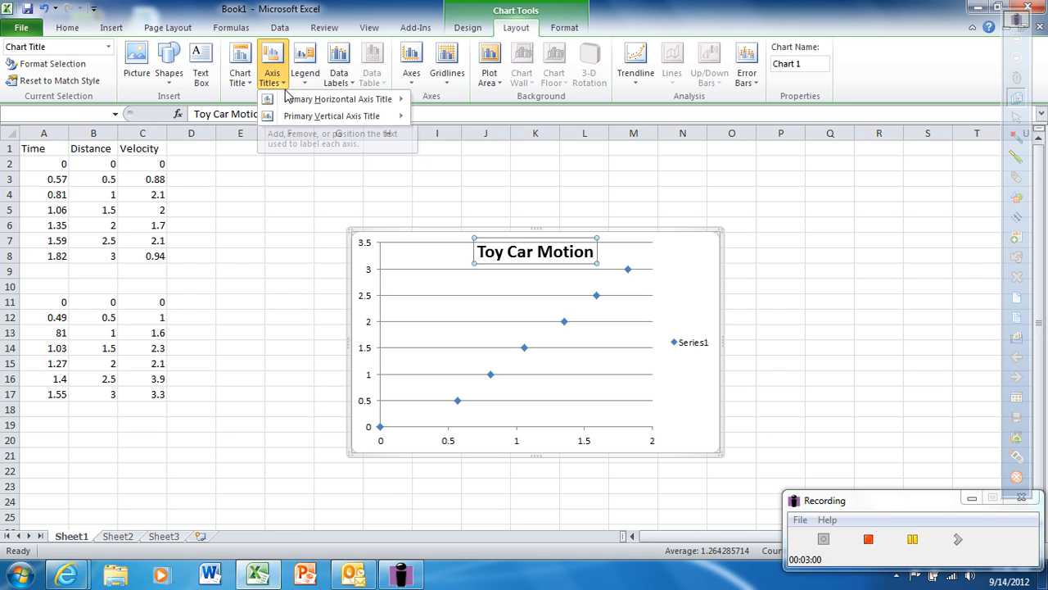
mouse_move(344, 99)
click(471, 135)
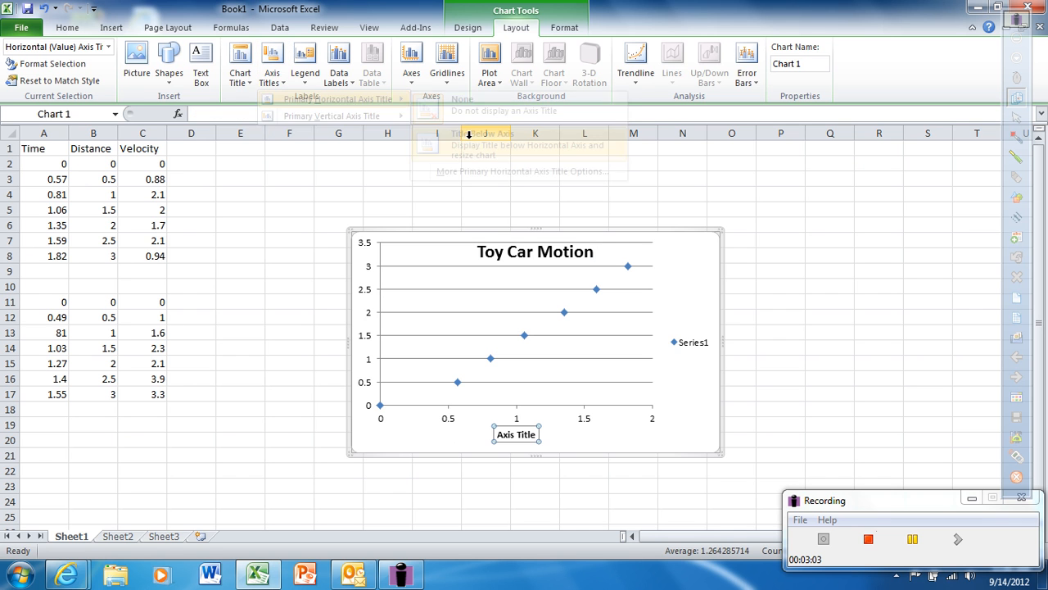
text(Time )
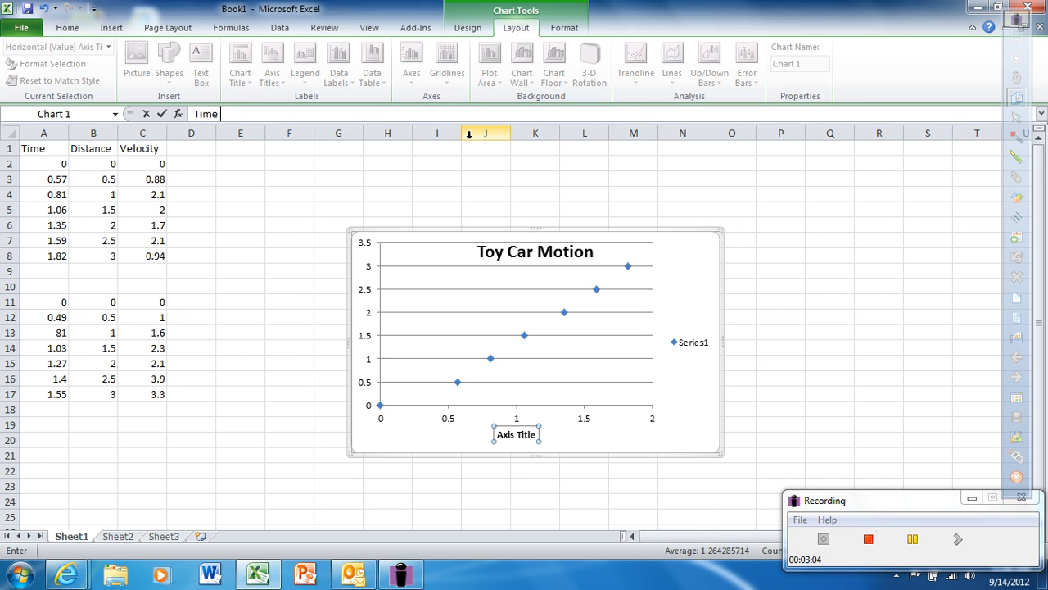
text((sec))
key(Return)
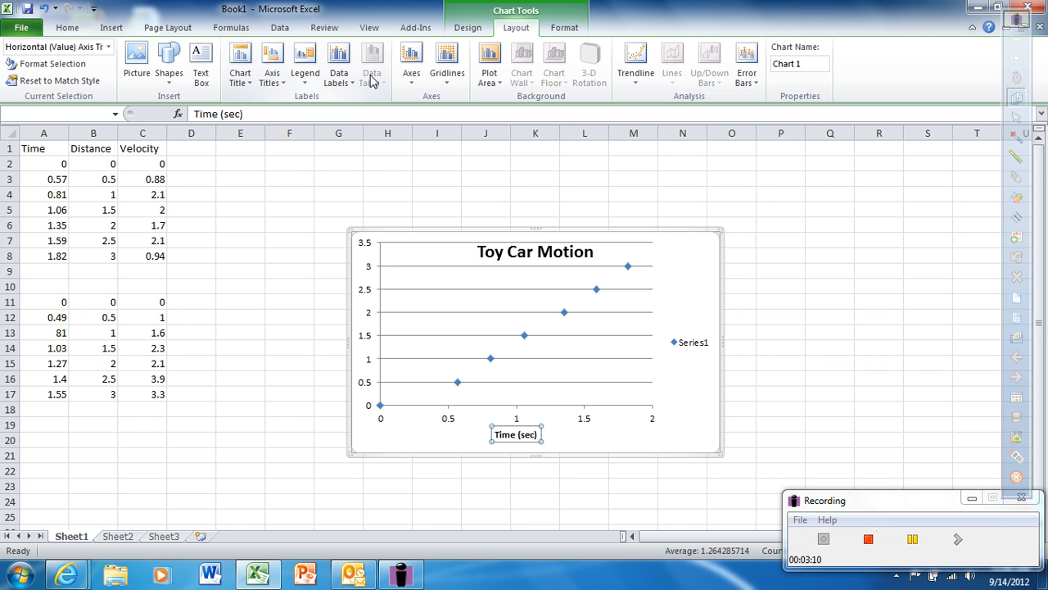
Step: Add a rotated title to the chart's primary vertical axis reading "Displacement (m)"
click(283, 84)
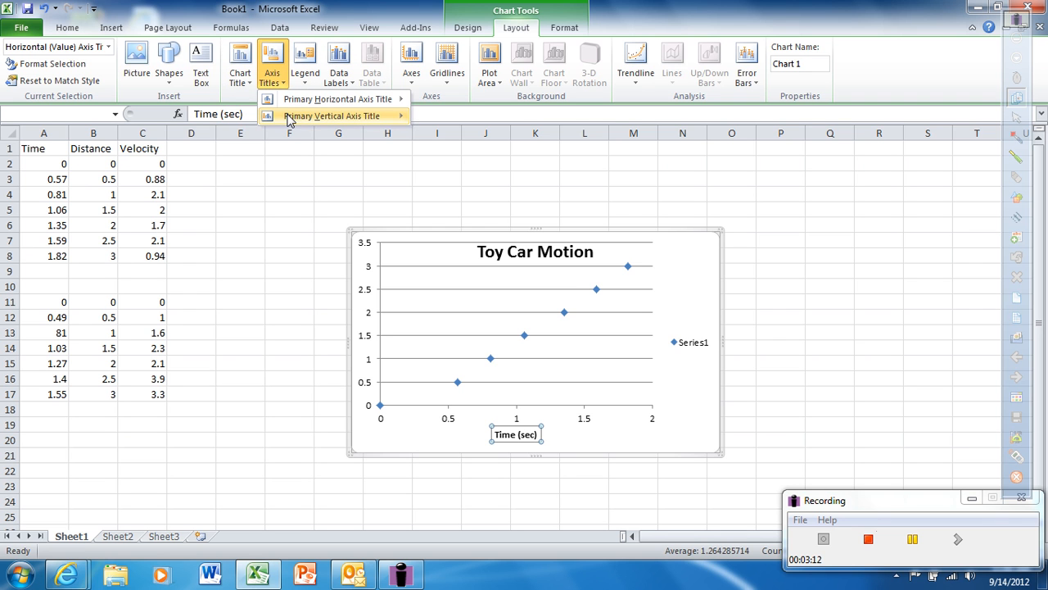
mouse_move(289, 116)
click(479, 164)
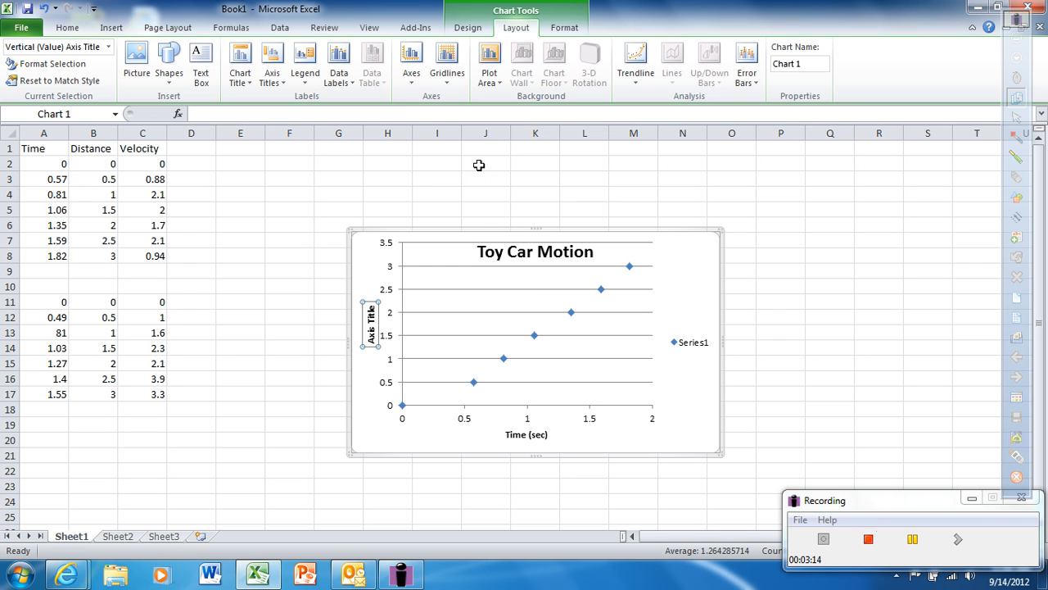
text(Di)
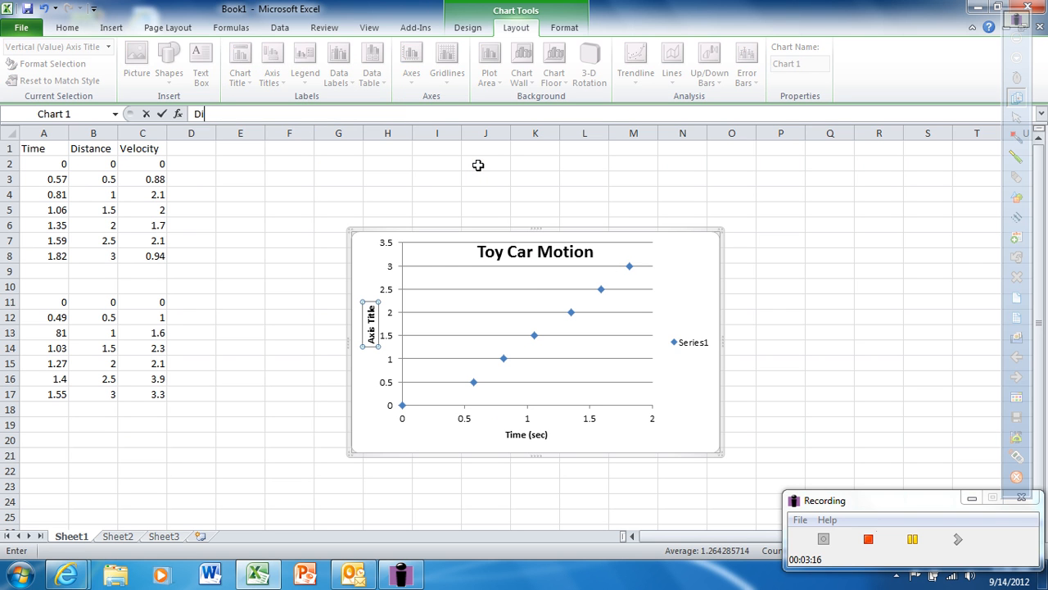
text(splacement (m))
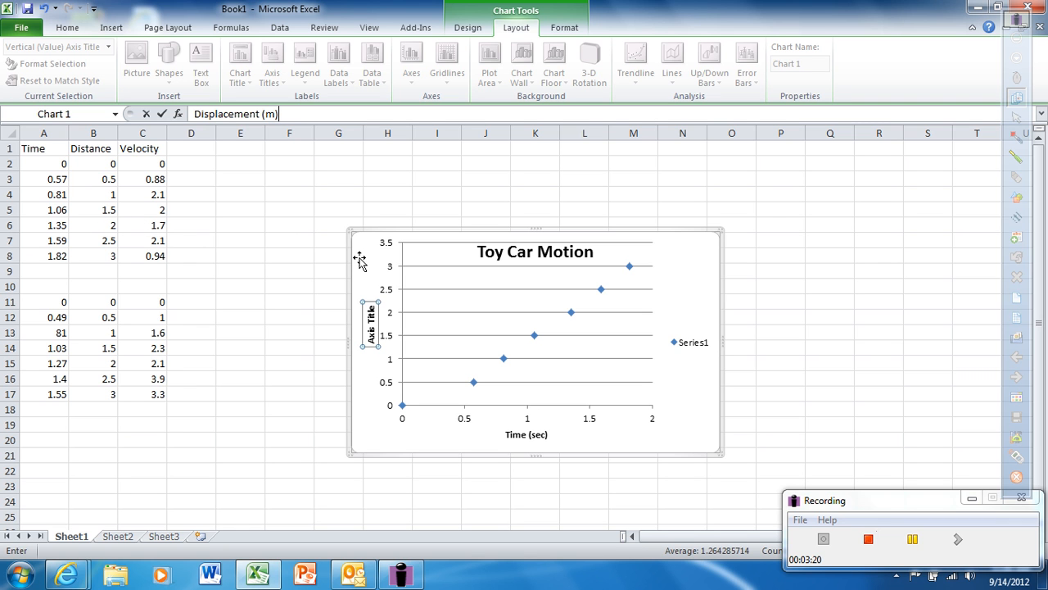
key(Return)
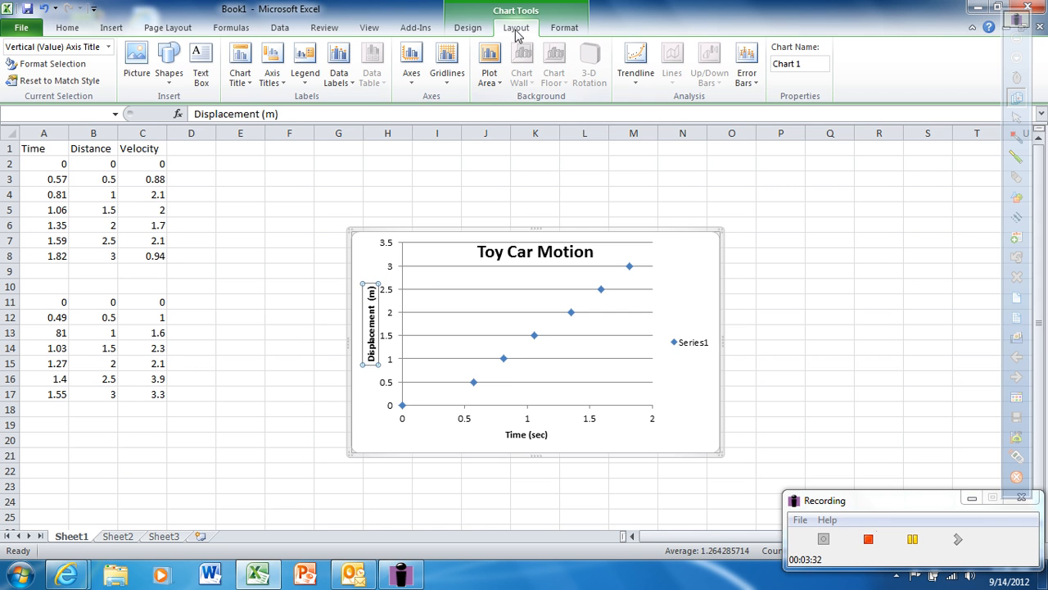
Step: Rename the chart's existing data series to "Car 1" in its data source settings
click(565, 29)
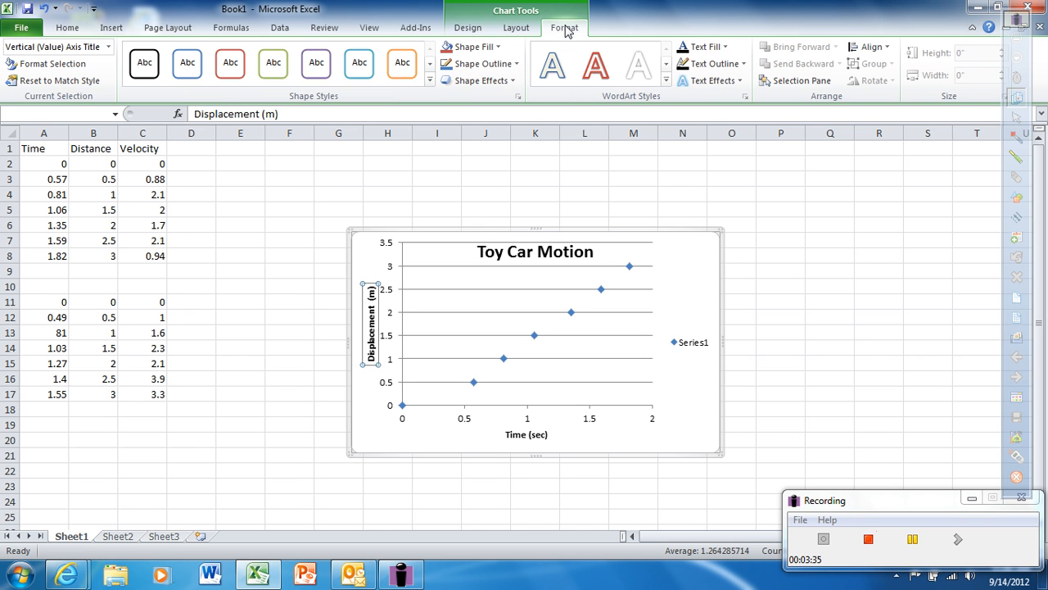
click(464, 31)
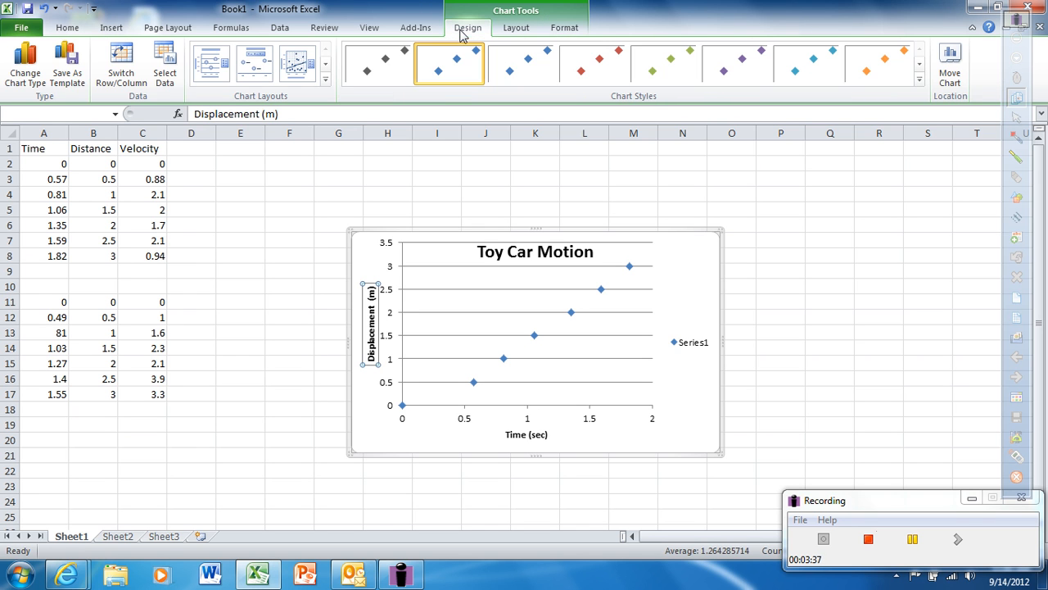
click(165, 72)
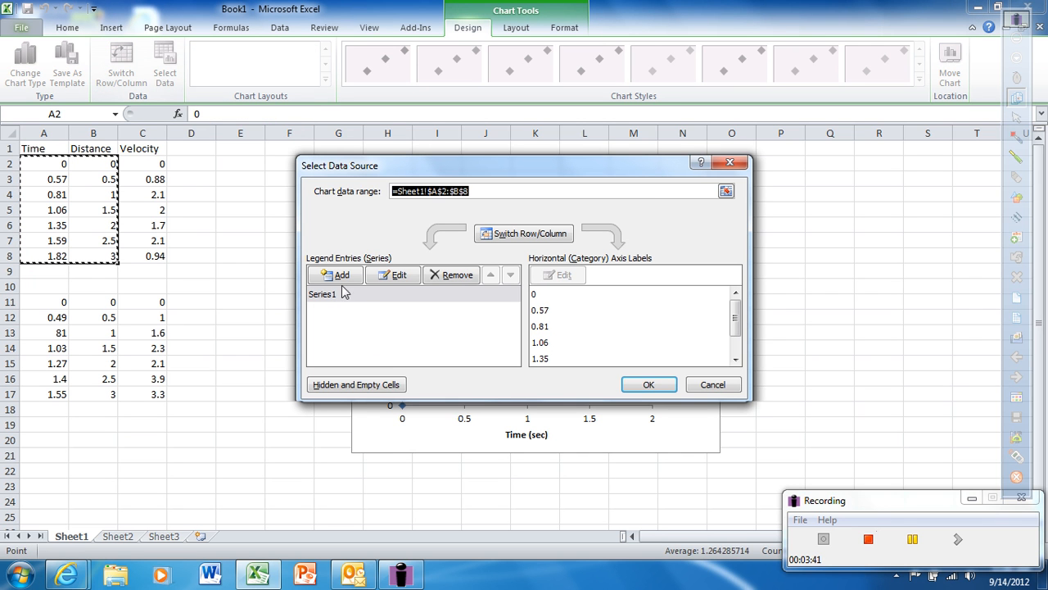
click(396, 279)
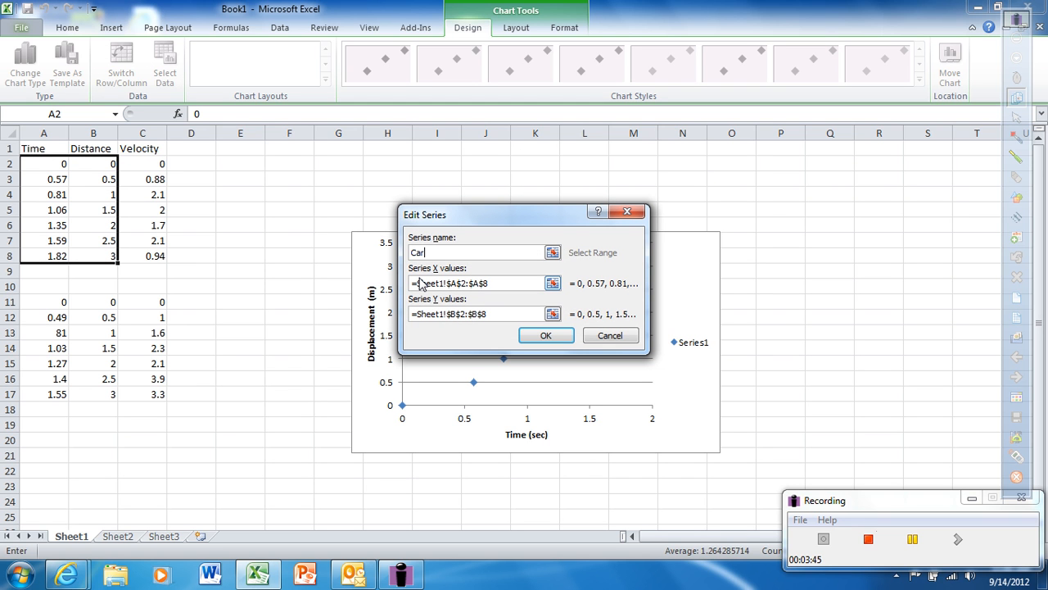
click(545, 335)
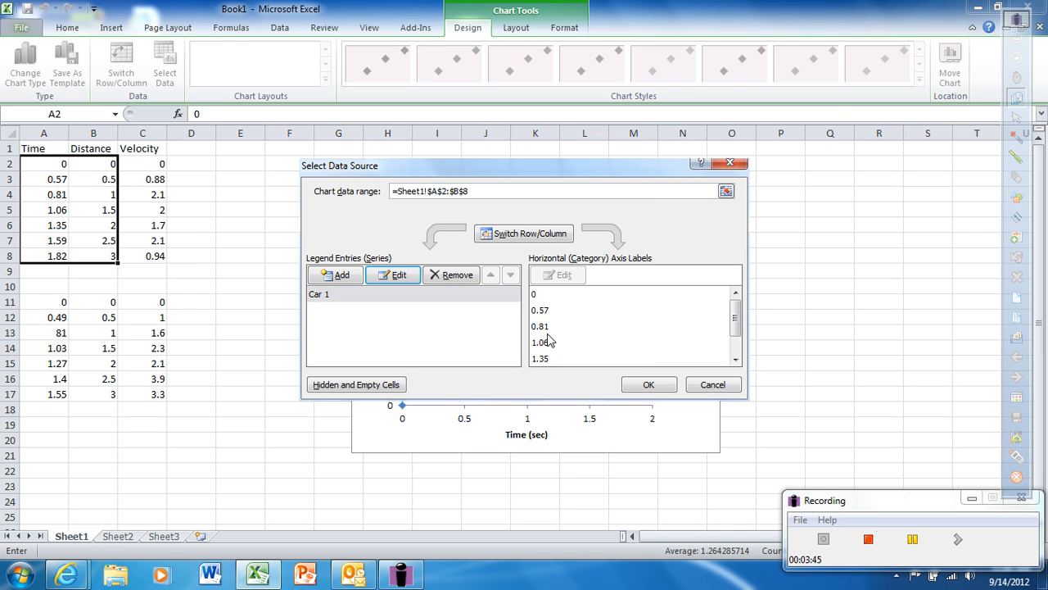
click(648, 385)
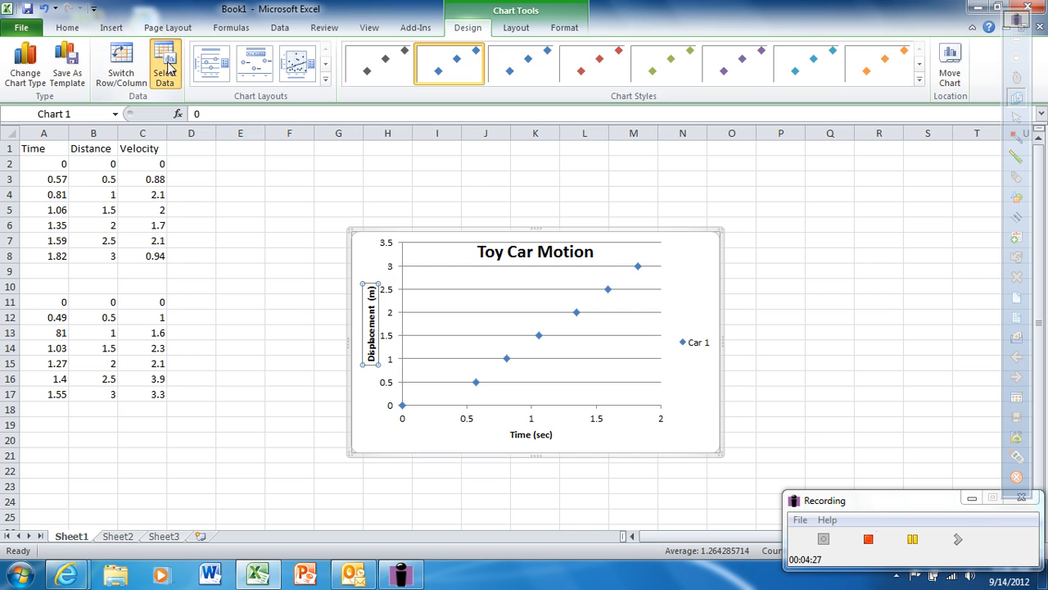
Step: Add a chart series named "Car 1 Constant Speed" with X values from A4:A7
click(166, 67)
click(339, 276)
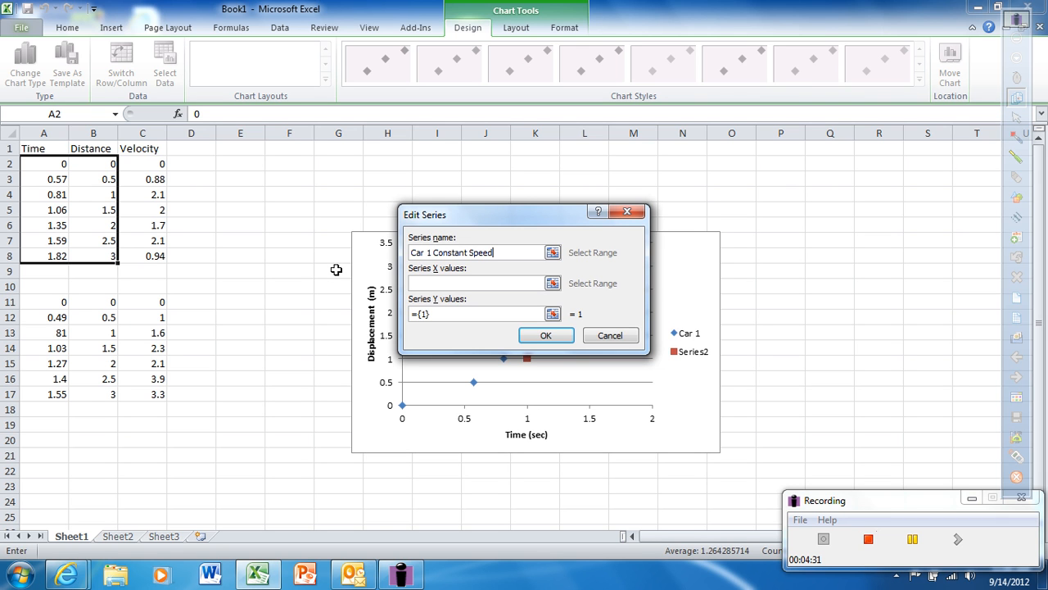
click(552, 283)
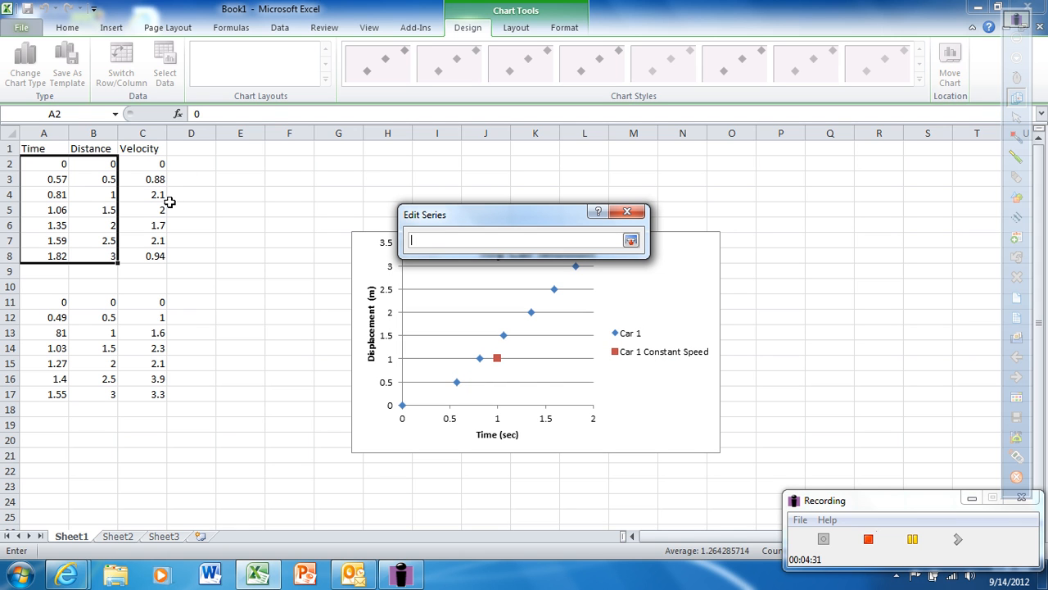
drag(52, 194, 49, 238)
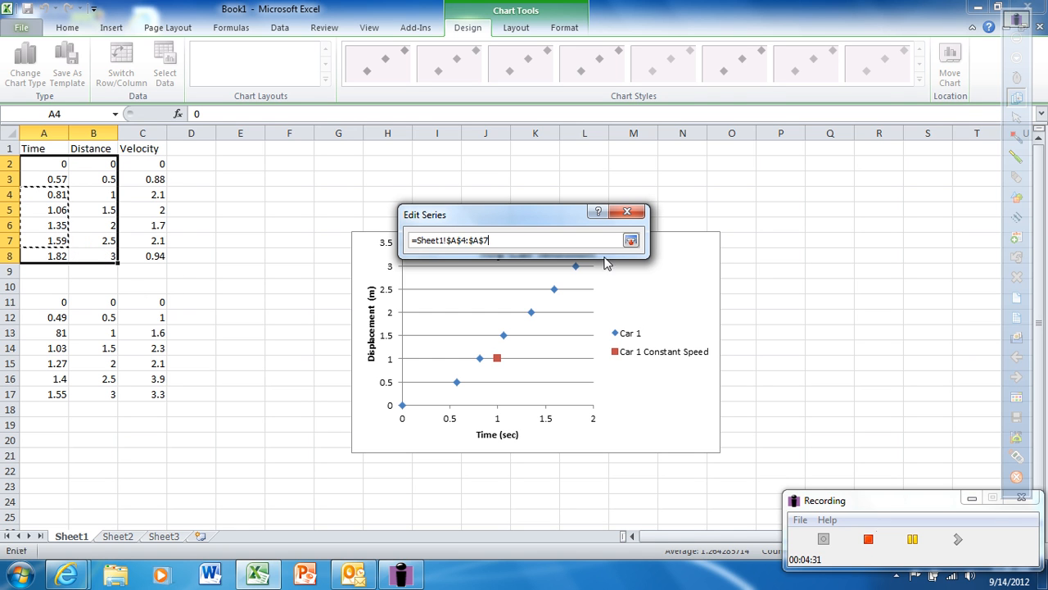
click(631, 240)
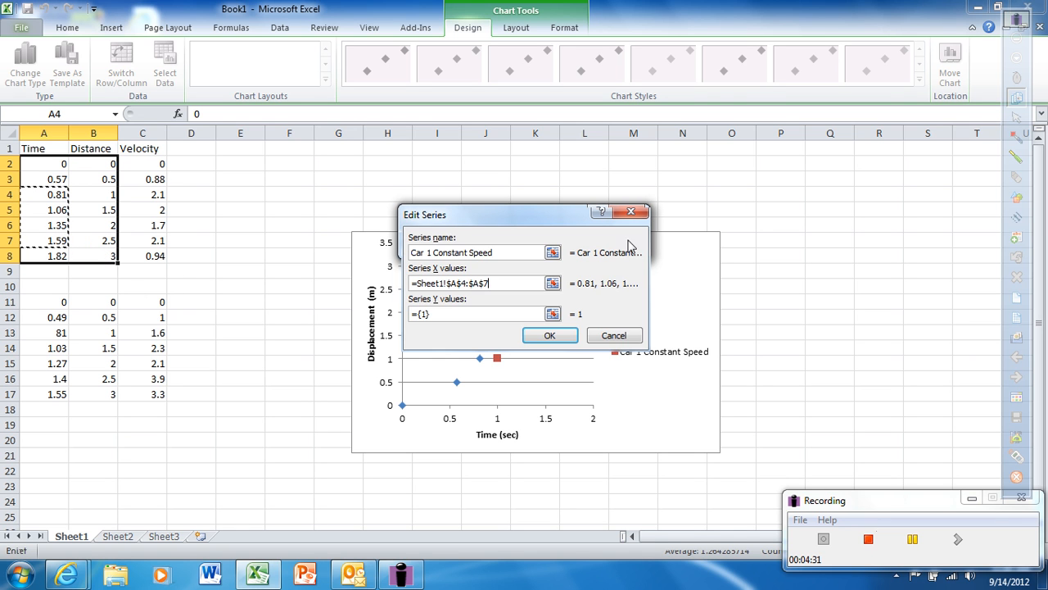
Step: Set the Car 1 Constant Speed series' Y values to B4:B7 and apply the data source changes
click(554, 313)
key(BackSpace)
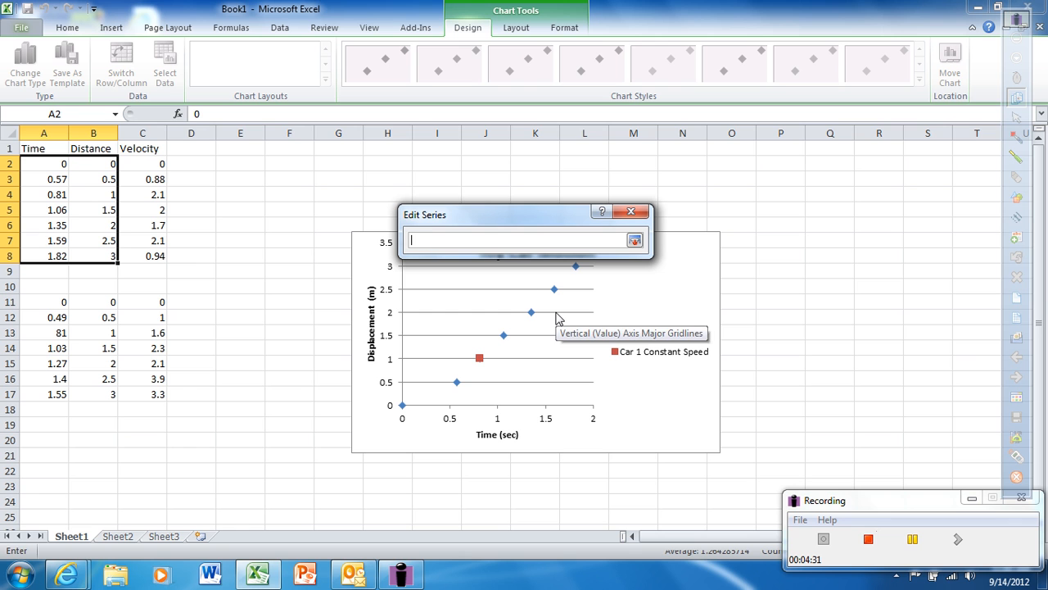
drag(109, 197, 104, 242)
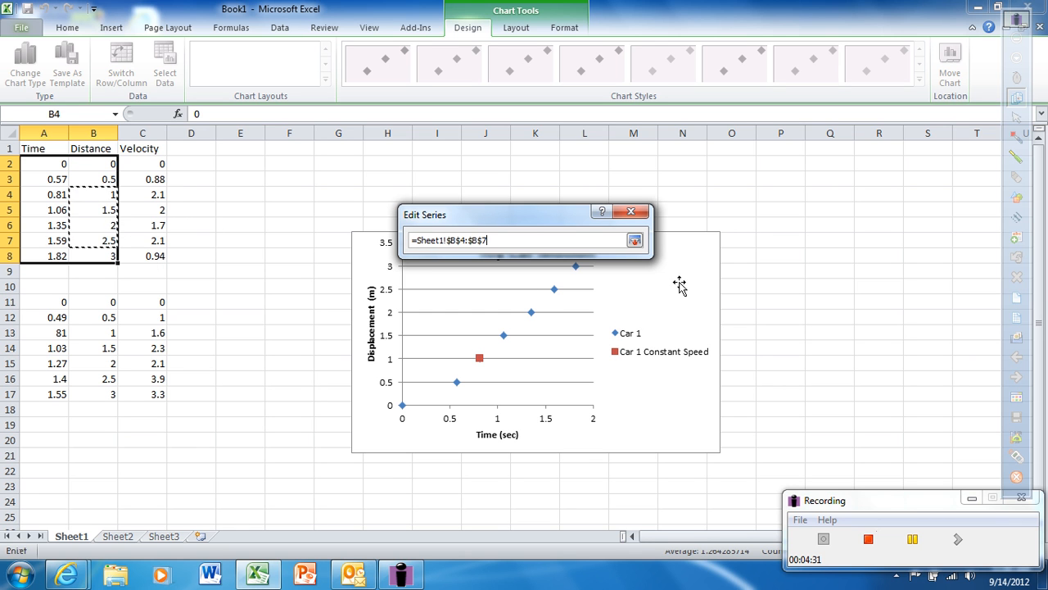
click(635, 240)
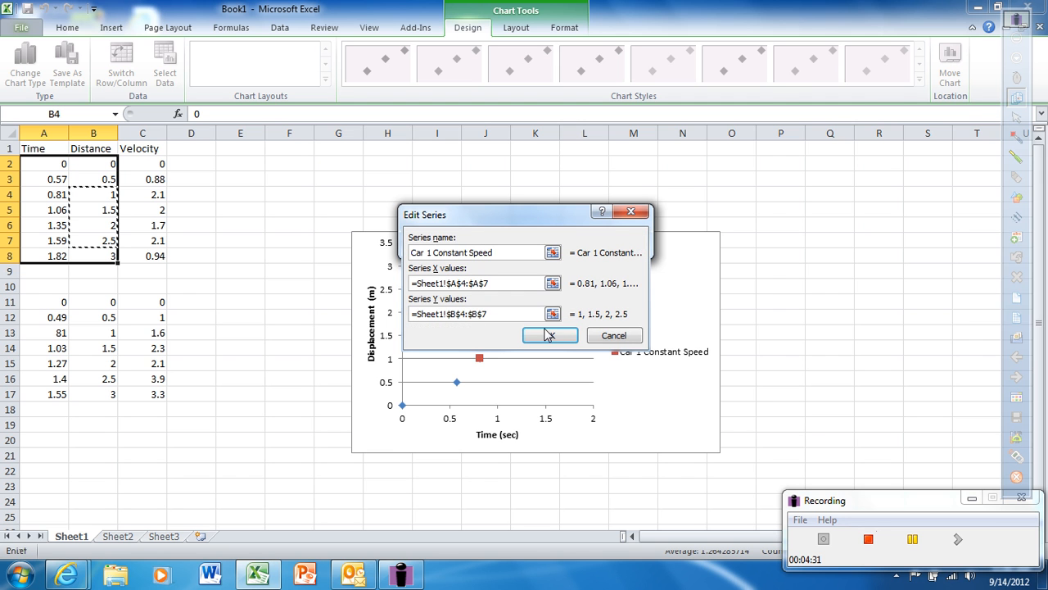
click(547, 337)
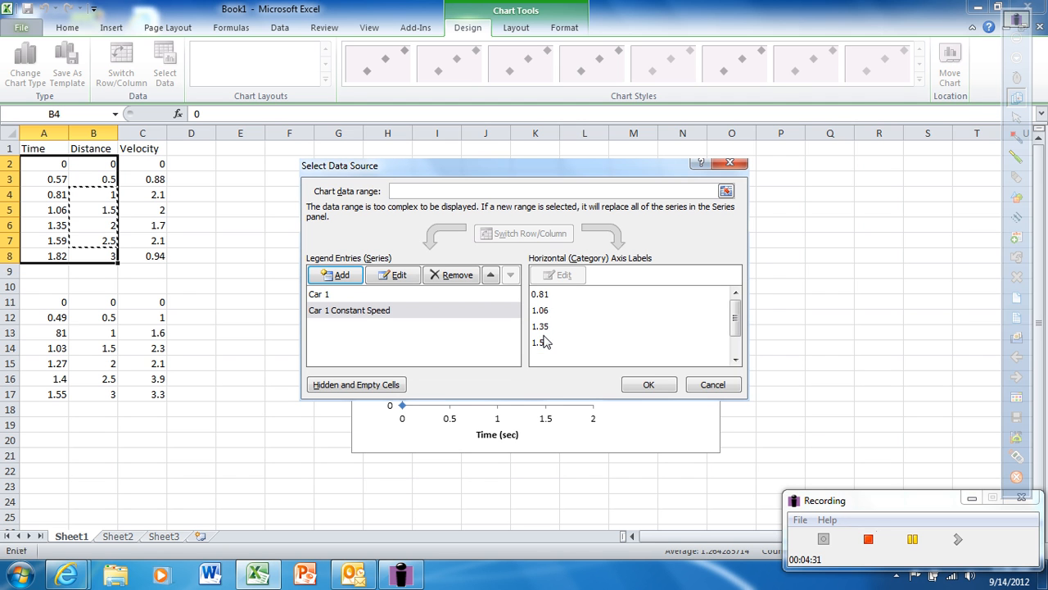
click(649, 384)
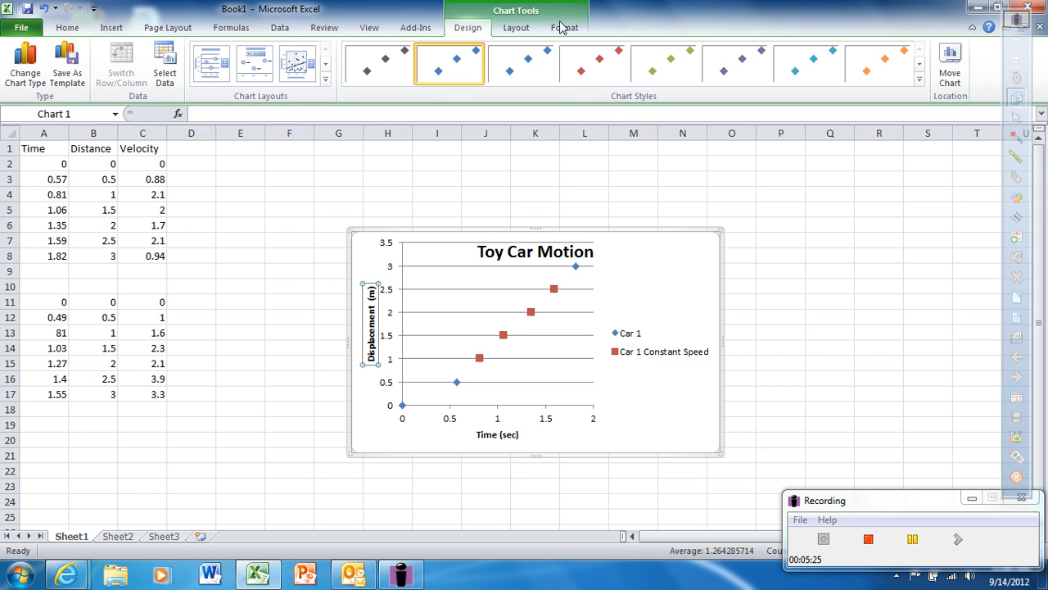
Step: Add a linear trendline to the Car 1 Constant Speed series, displaying its equation and R-squared value on the chart
click(516, 30)
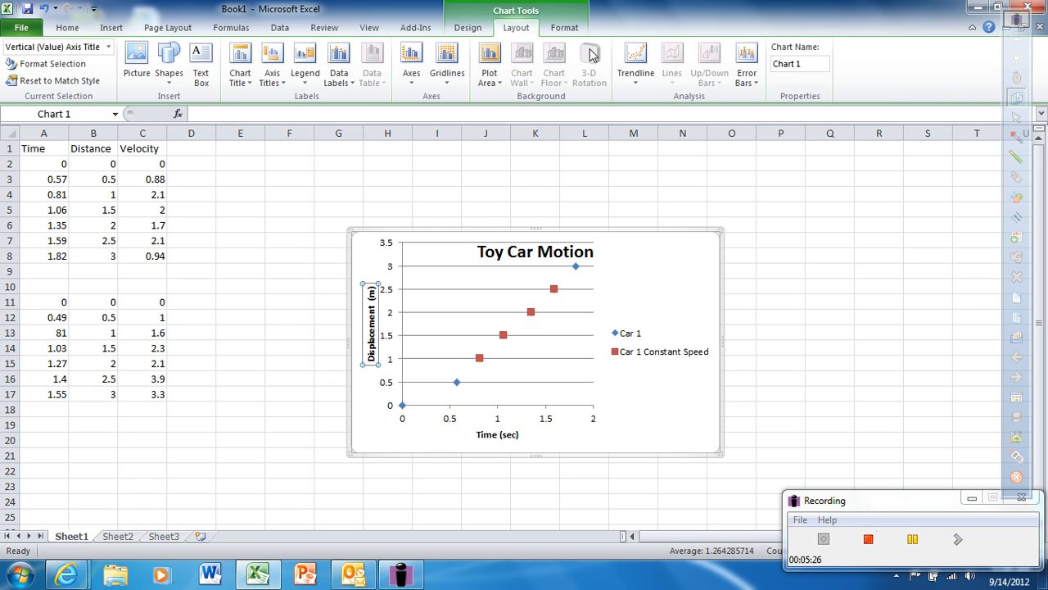
click(637, 81)
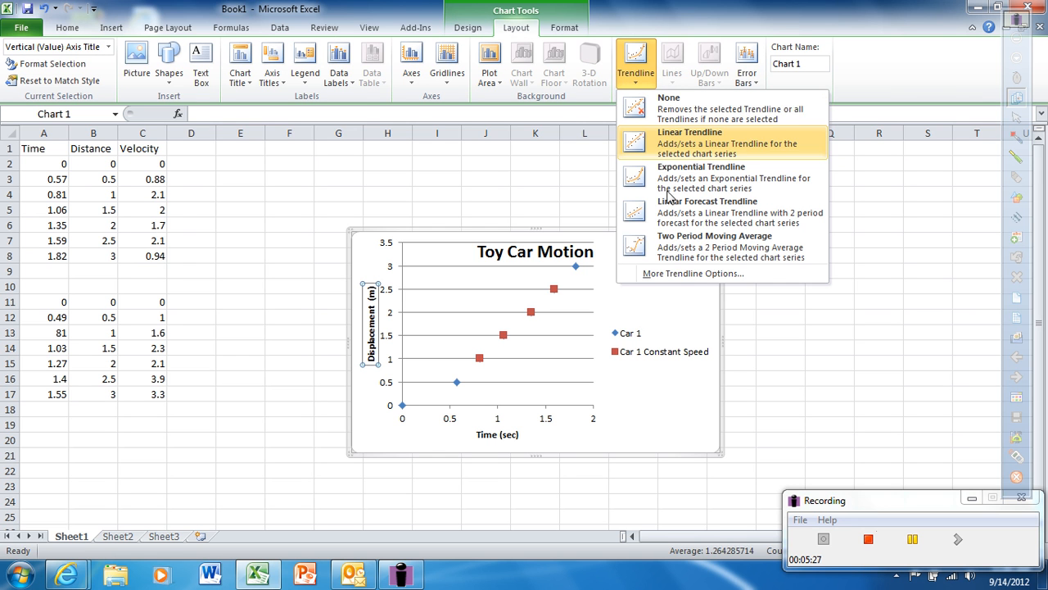
click(677, 274)
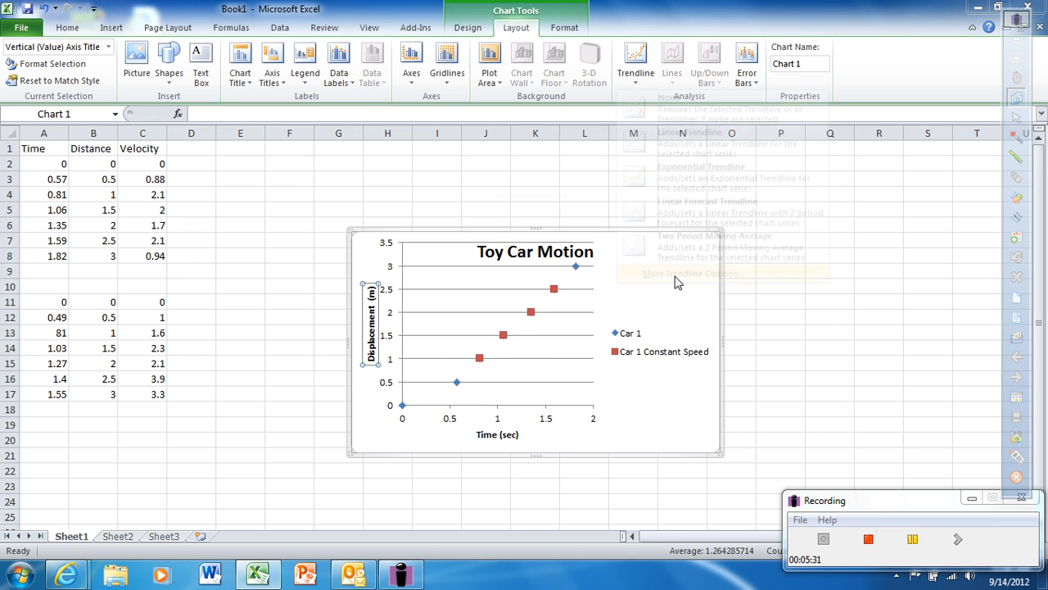
click(502, 267)
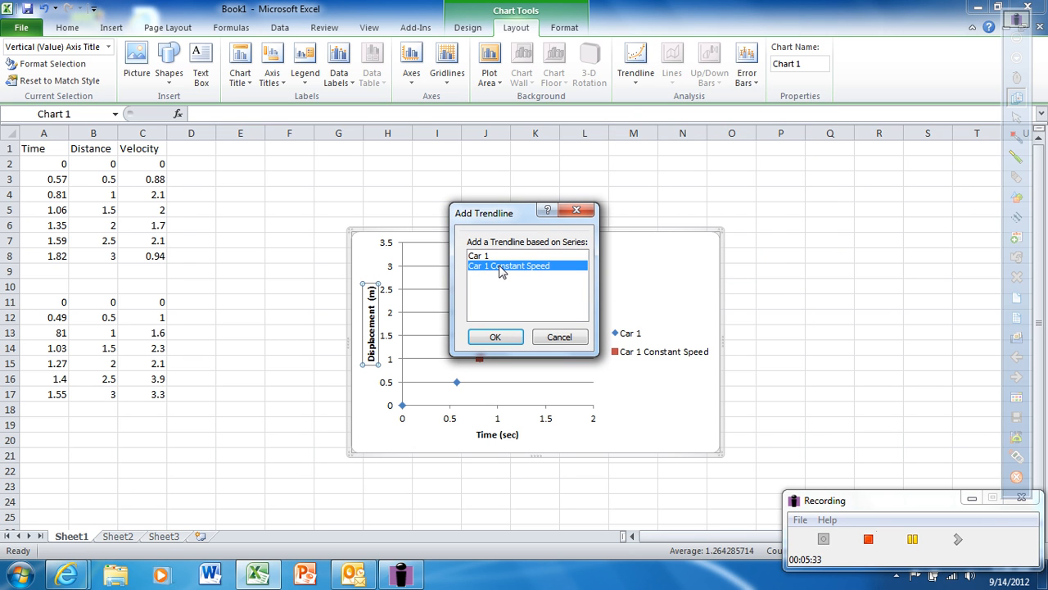
click(496, 337)
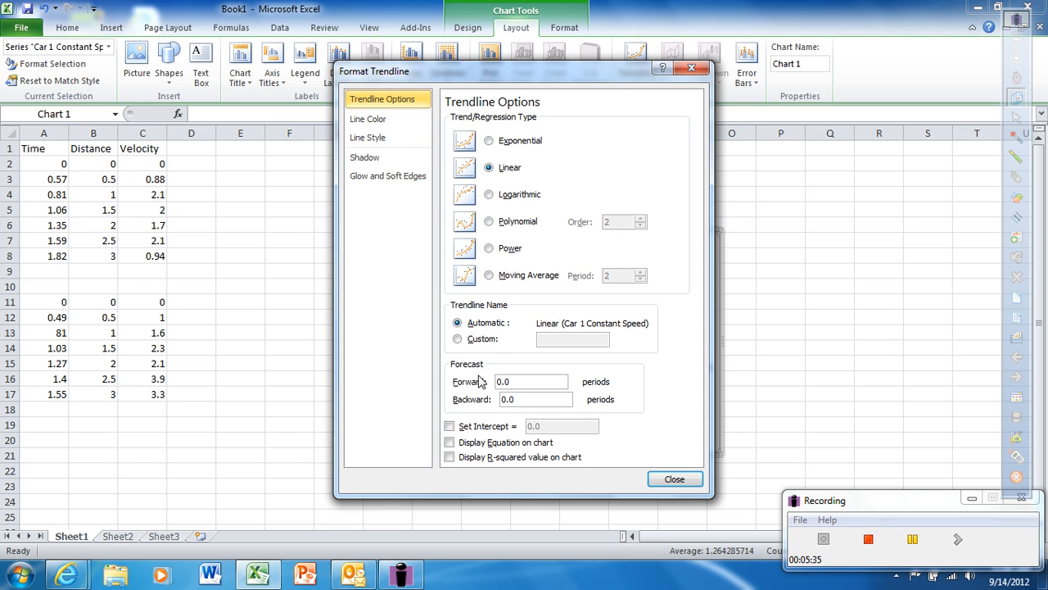
click(449, 442)
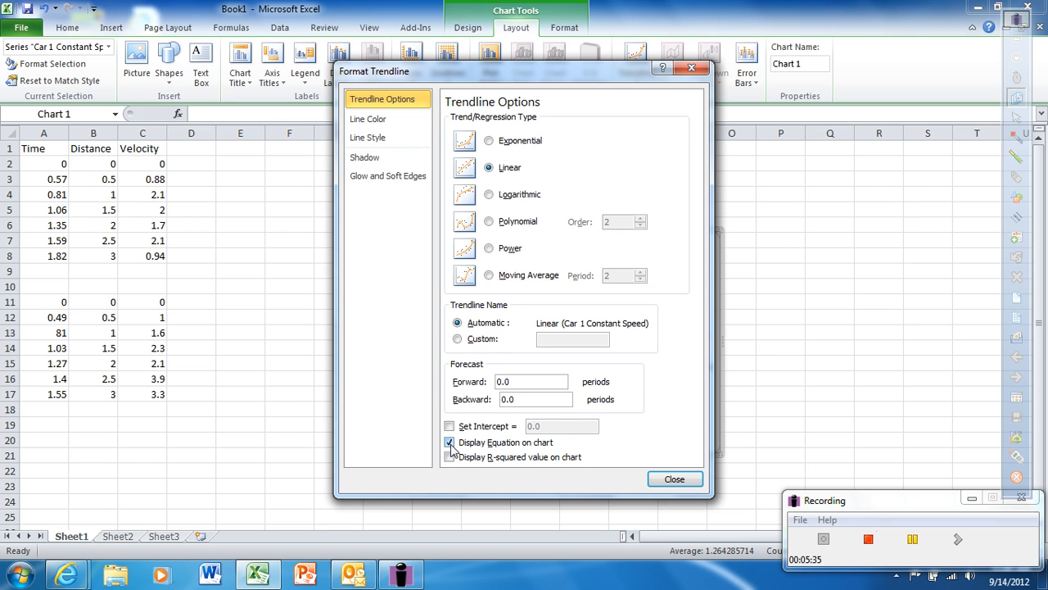
click(450, 457)
click(674, 478)
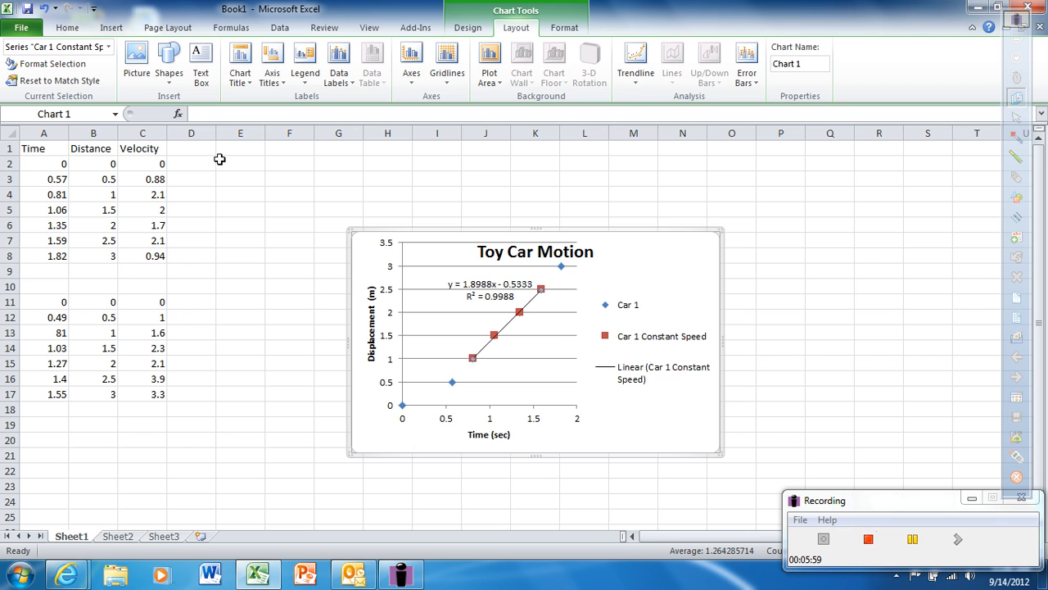
Step: Add a chart series named "Car 2" with X values from A11:A17
click(468, 27)
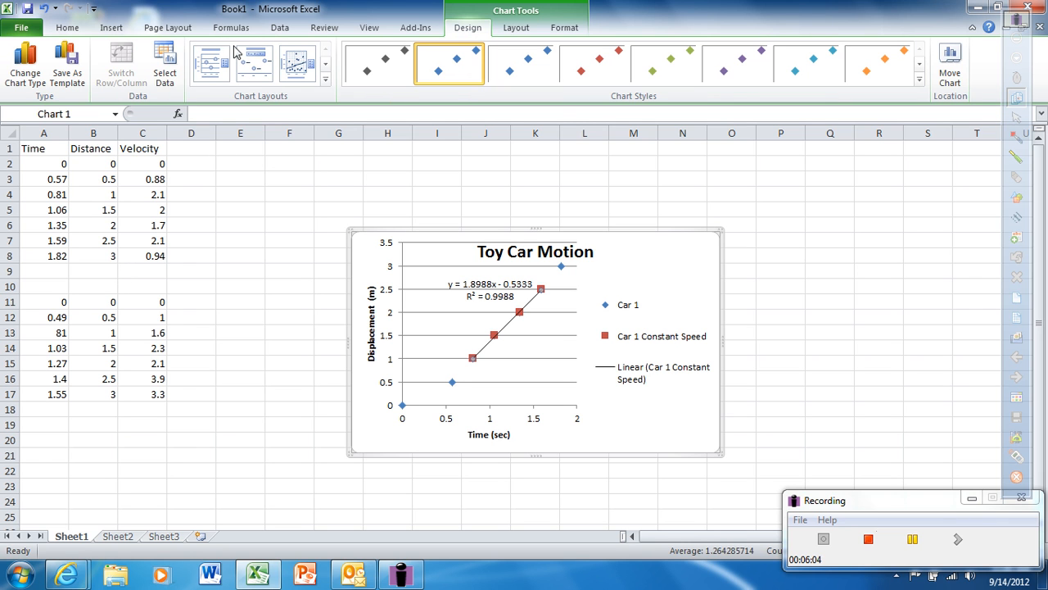
click(165, 63)
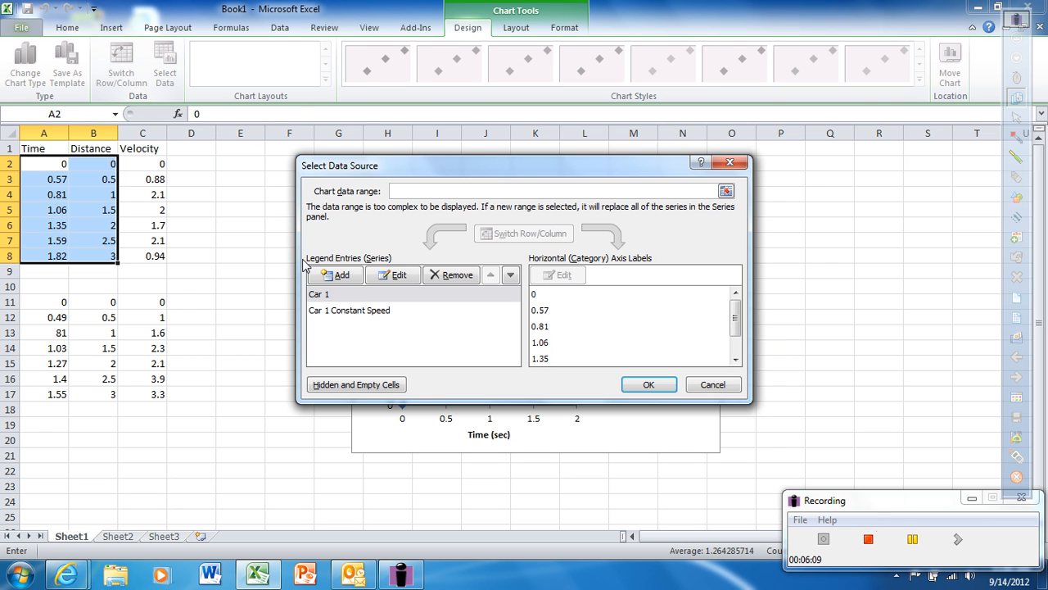
click(348, 272)
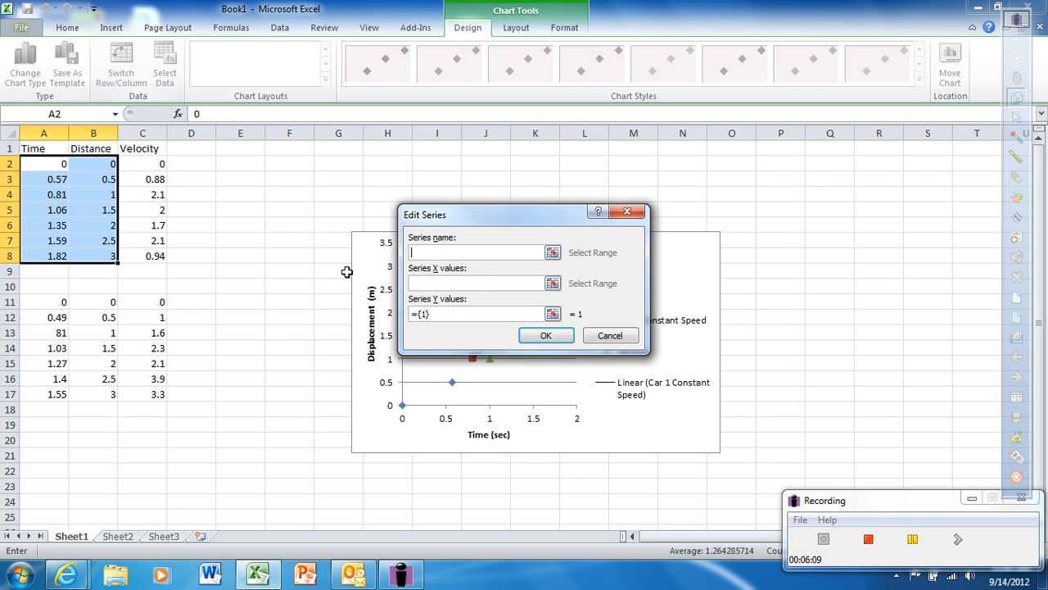
click(347, 271)
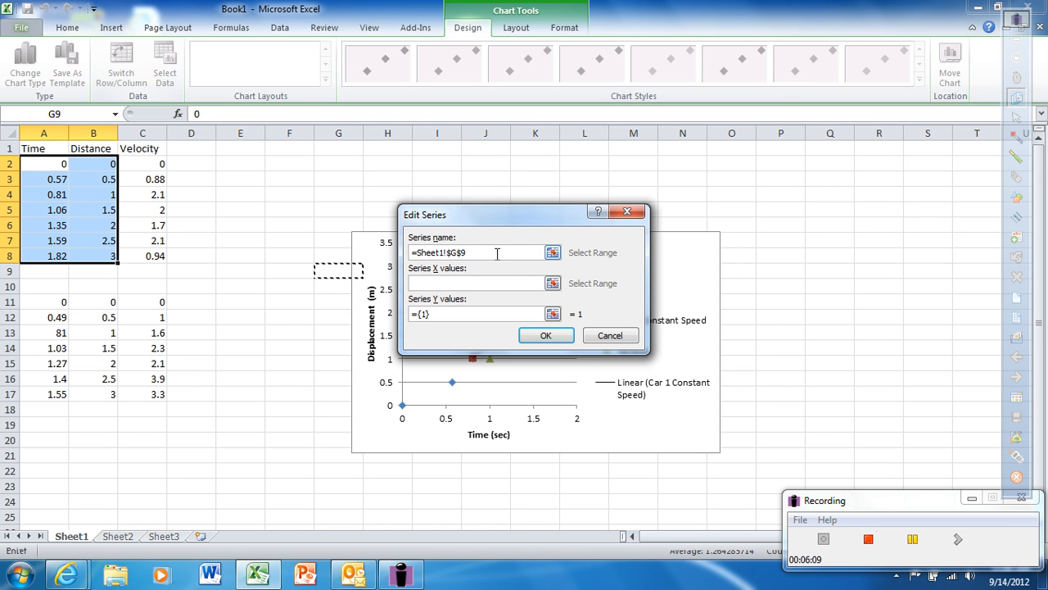
drag(480, 256, 405, 255)
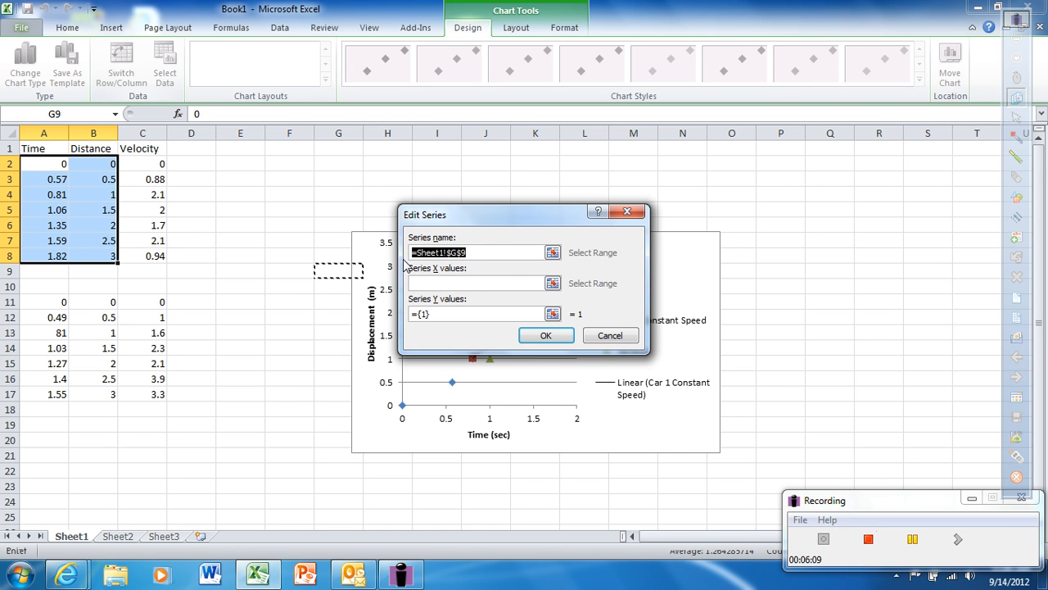
text(Car 2)
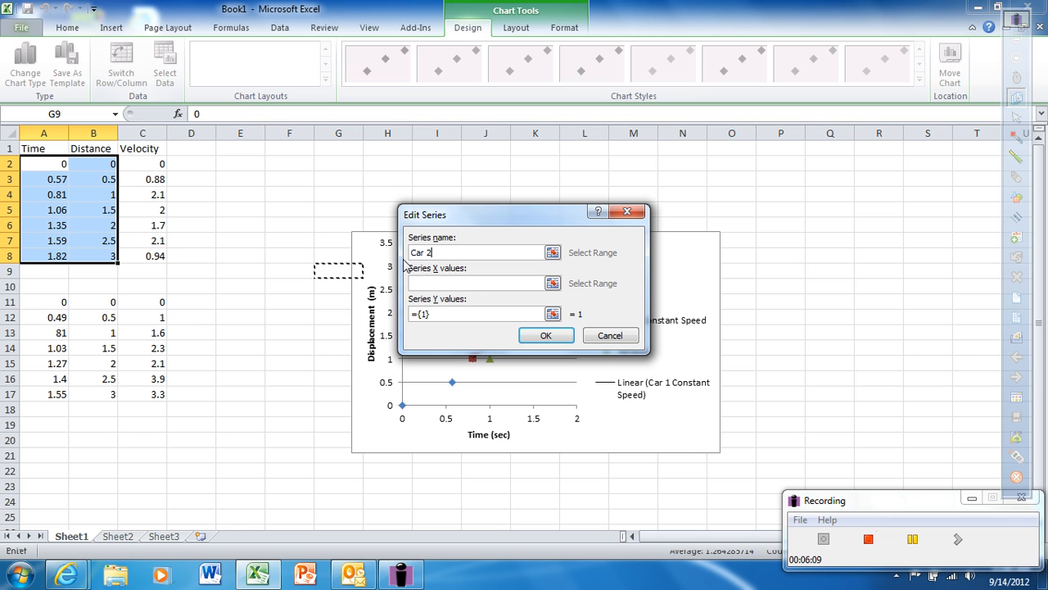
click(553, 283)
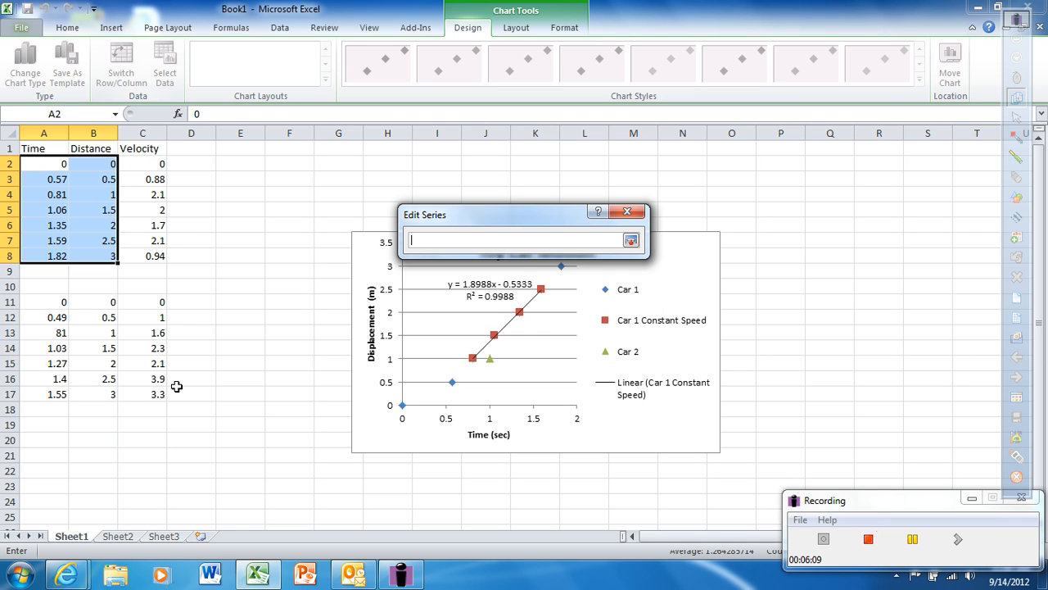
drag(54, 301, 45, 390)
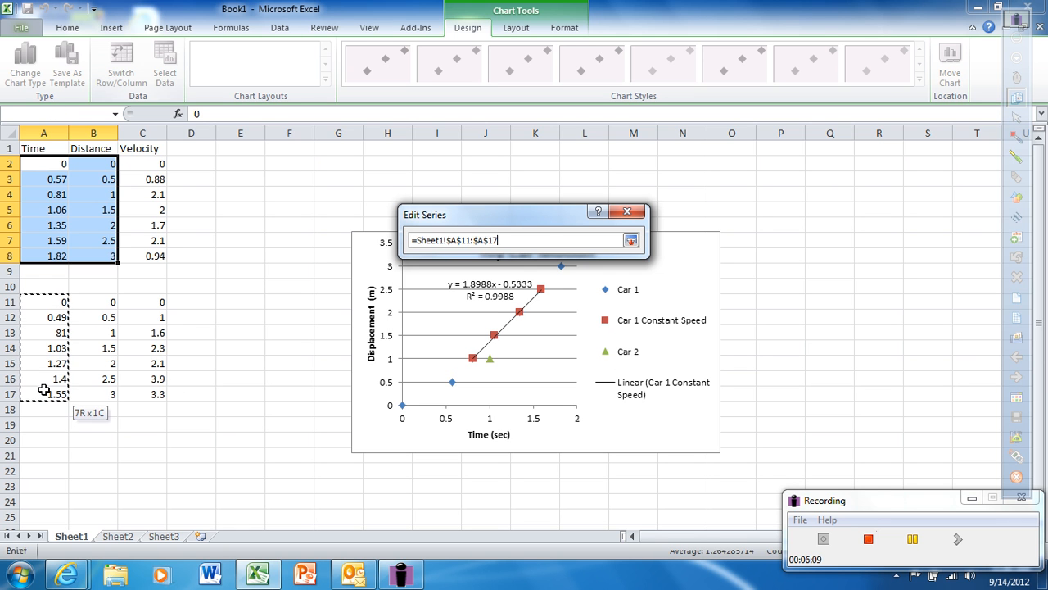
click(631, 239)
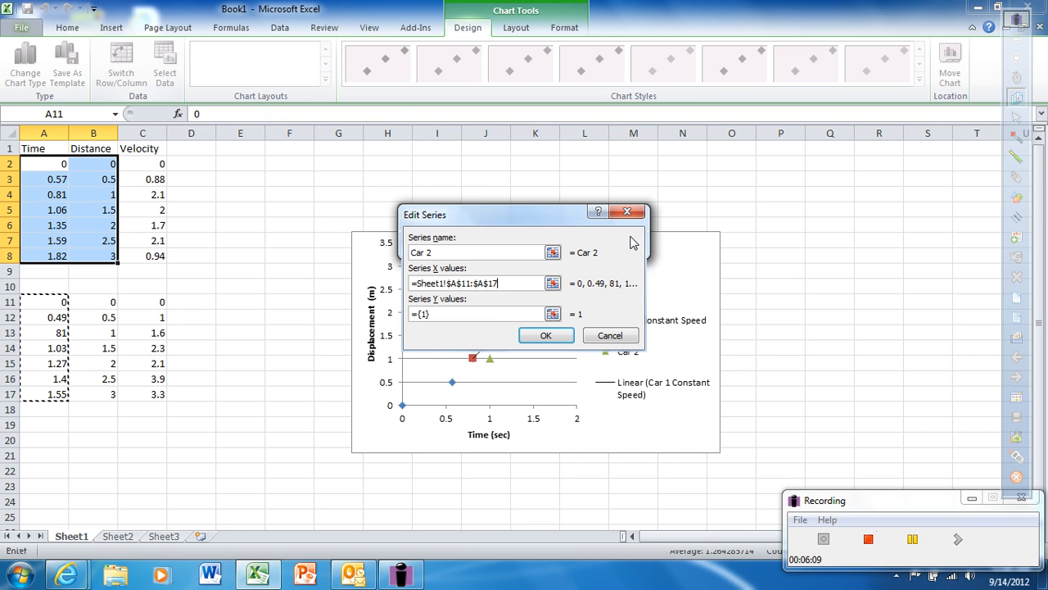
Step: Set the Car 2 series' Y values to B11:B17 and apply the data source changes
click(553, 315)
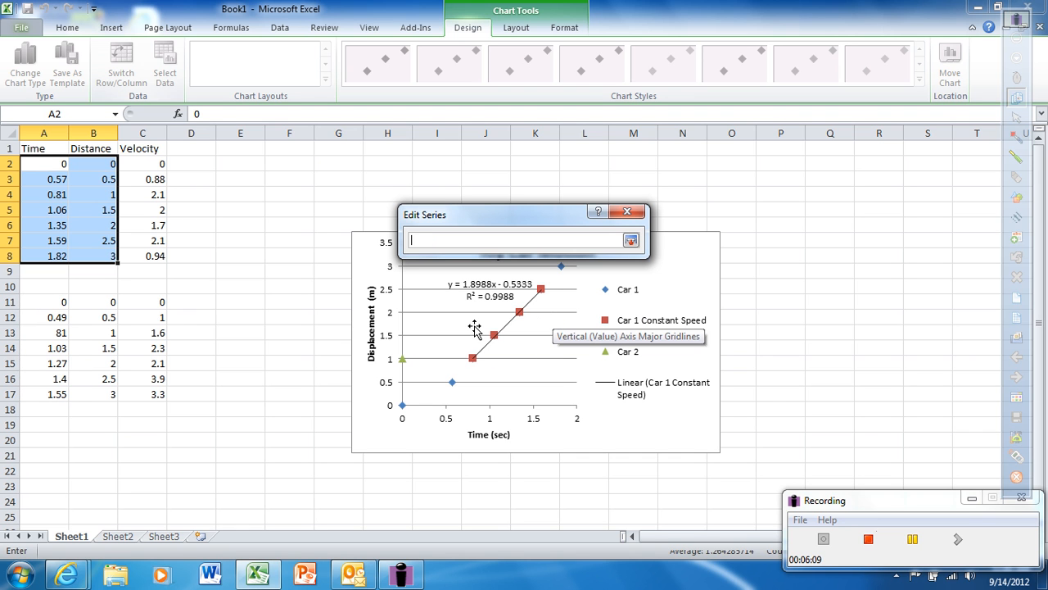
click(98, 301)
drag(97, 301, 99, 394)
click(631, 242)
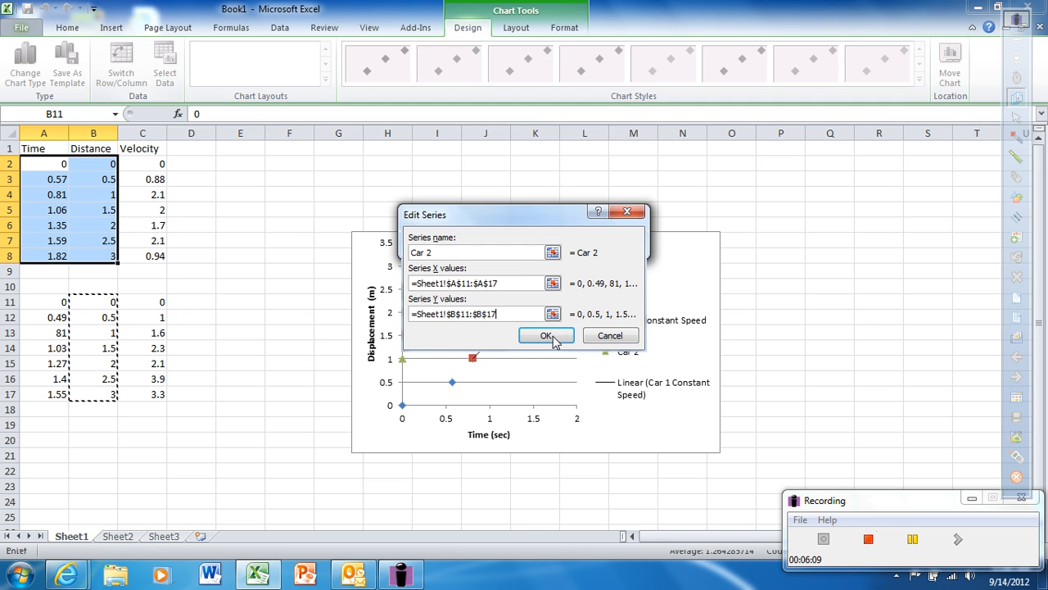
click(546, 336)
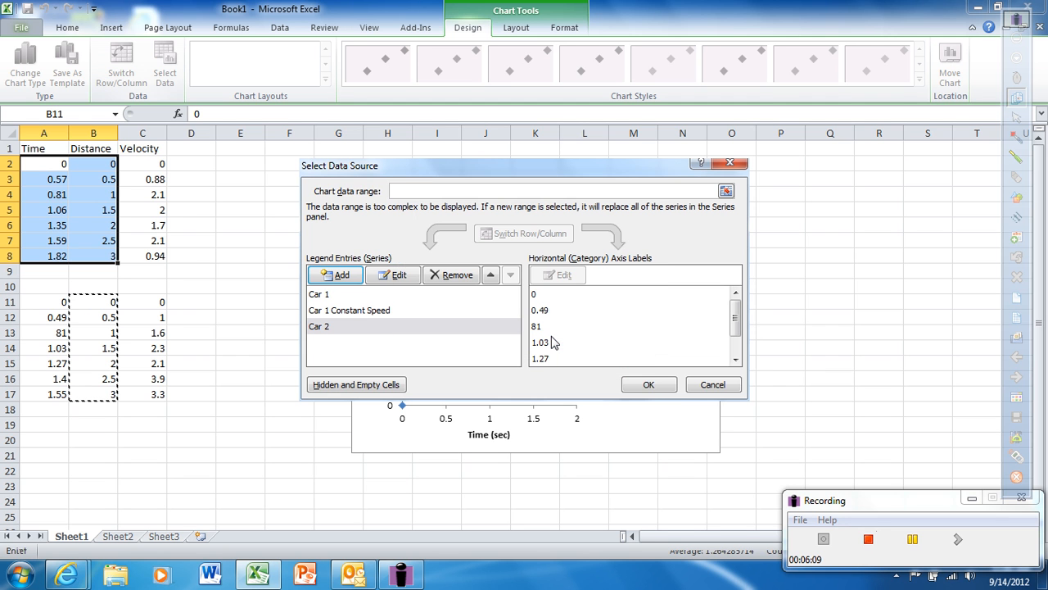
click(648, 385)
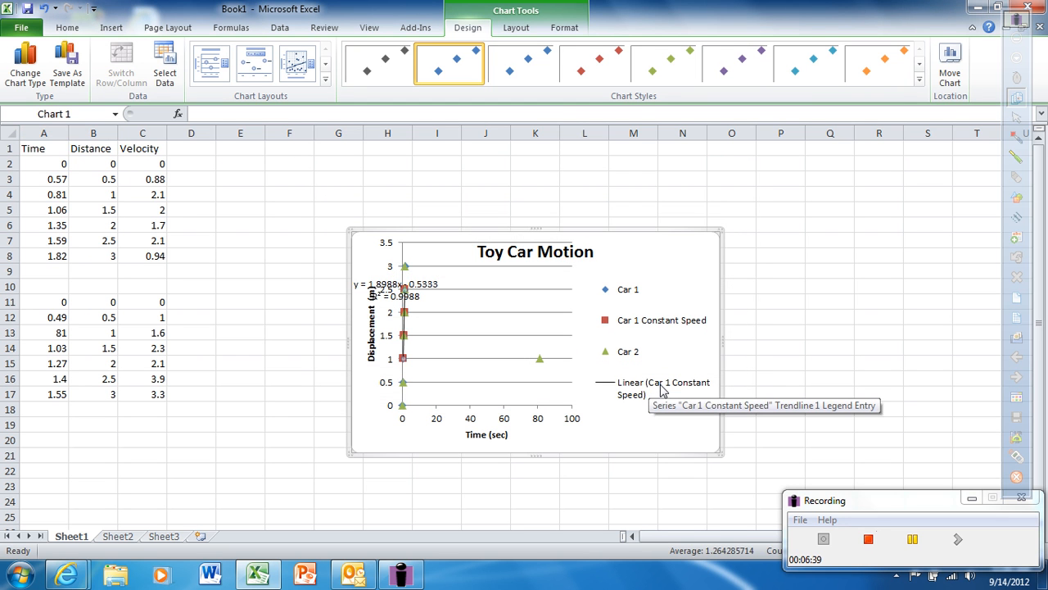